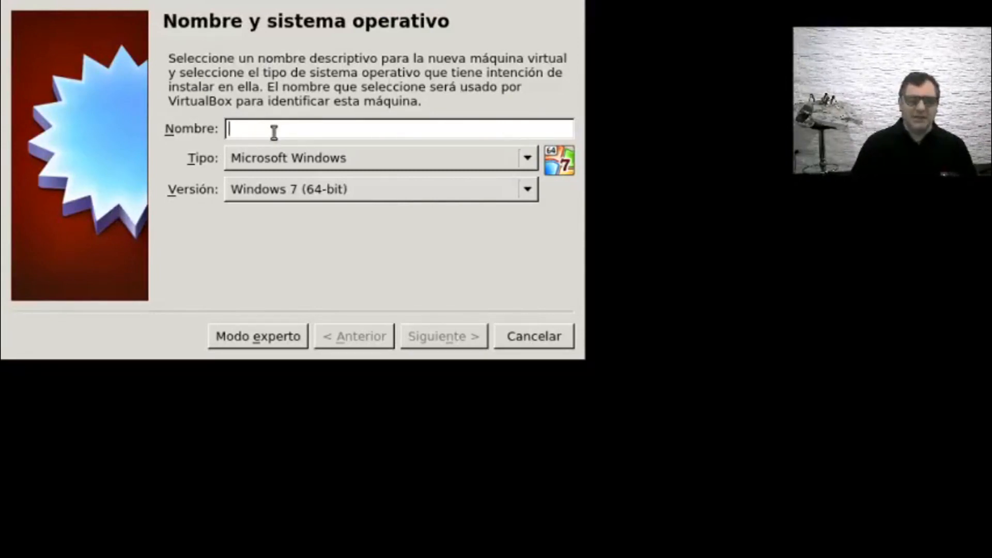
Name the new virtual machine Debian-9-curso and accept Linux, Debian (64-bit) as its operating system.
{"action": "type", "text": "De"}
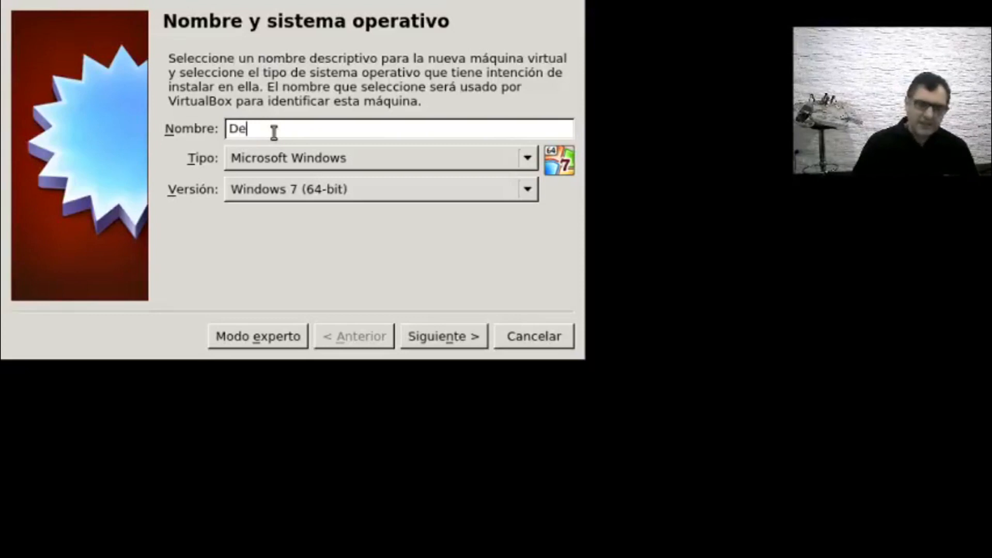
{"action": "type", "text": "bian"}
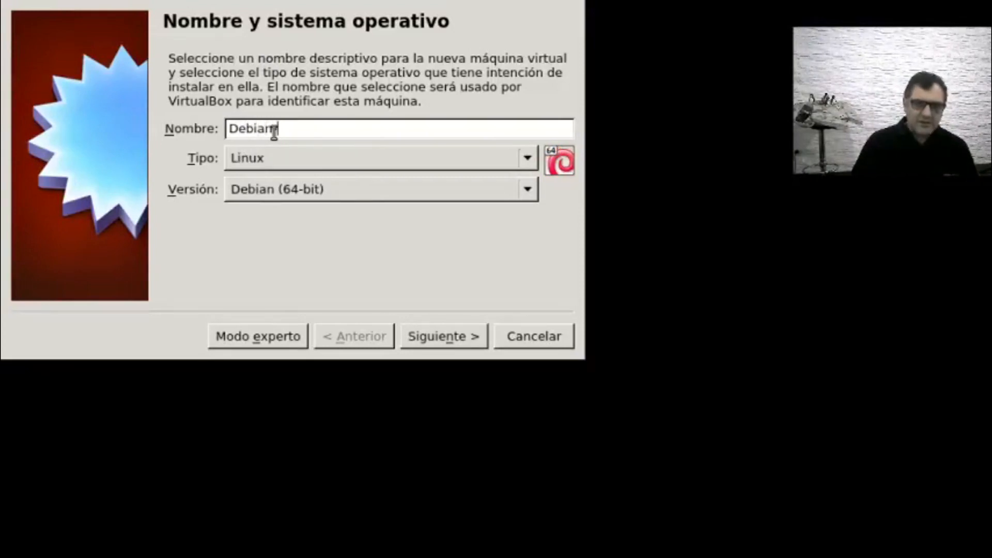
{"action": "type", "text": " curs"}
{"action": "key", "text": "BackSpace"}
{"action": "key", "text": "BackSpace"}
{"action": "key", "text": "BackSpace"}
{"action": "key", "text": "BackSpace"}
{"action": "key", "text": "BackSpace"}
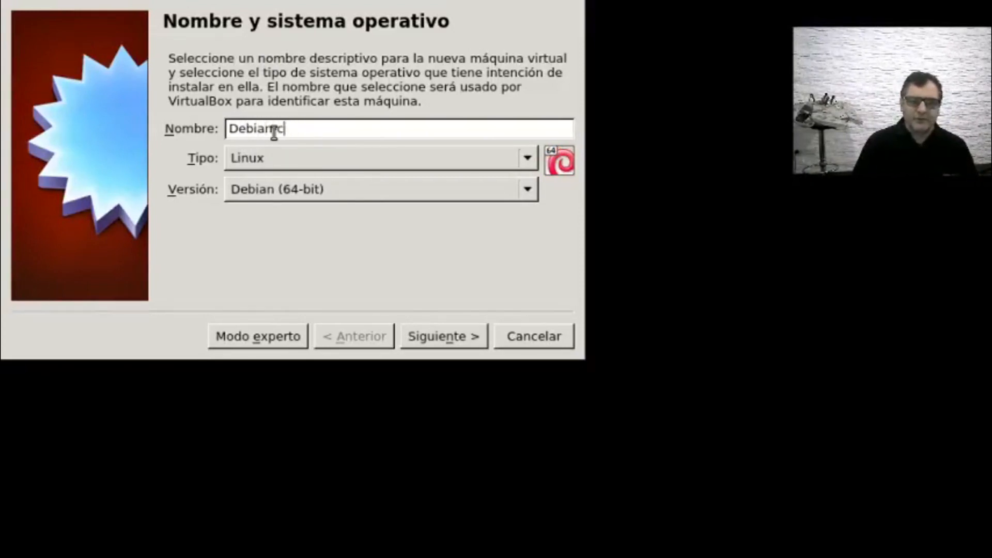
{"action": "type", "text": "9-"}
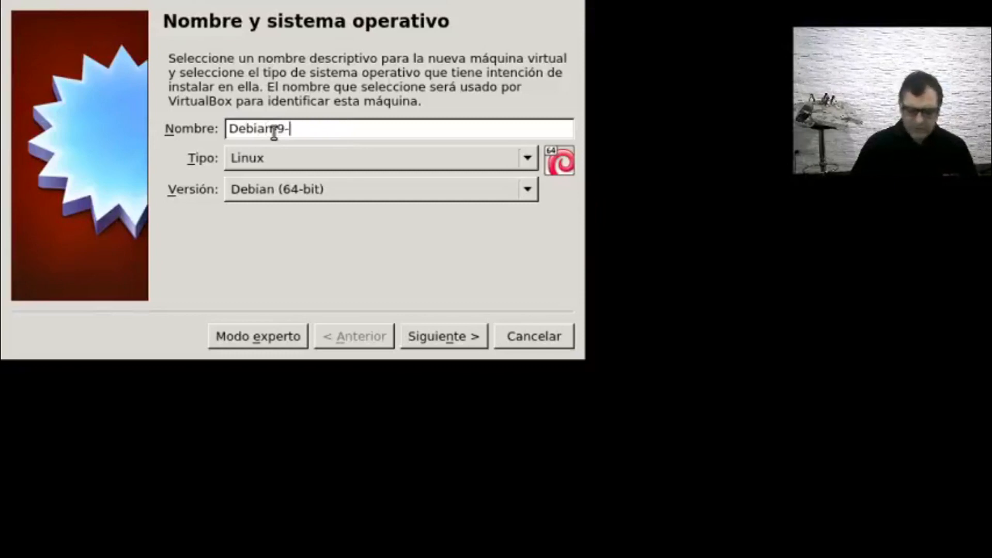
{"action": "type", "text": "curso"}
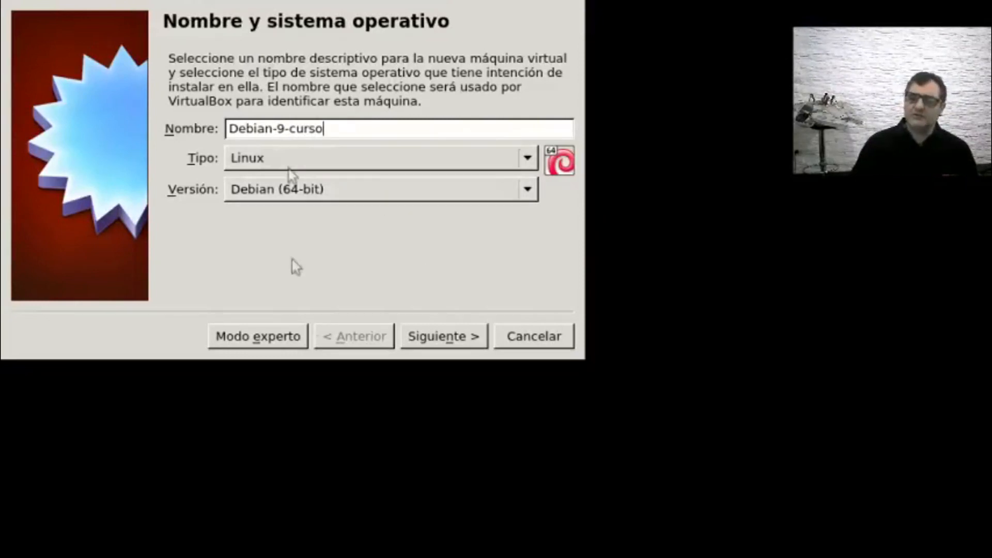
{"action": "left_click", "coordinate": [461, 349]}
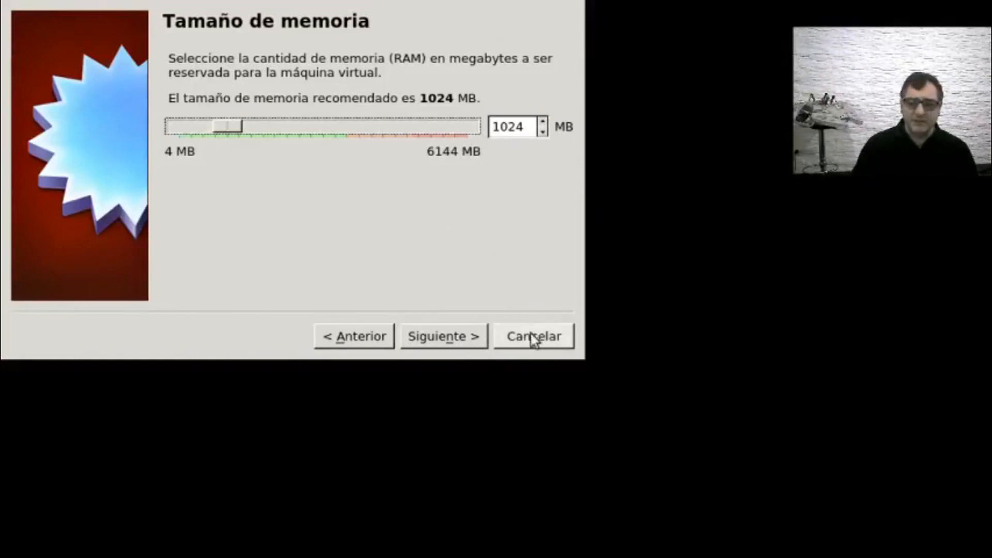
Accept 1024 MB of memory and choose to create a new virtual hard disk now.
{"action": "left_click", "coordinate": [451, 336]}
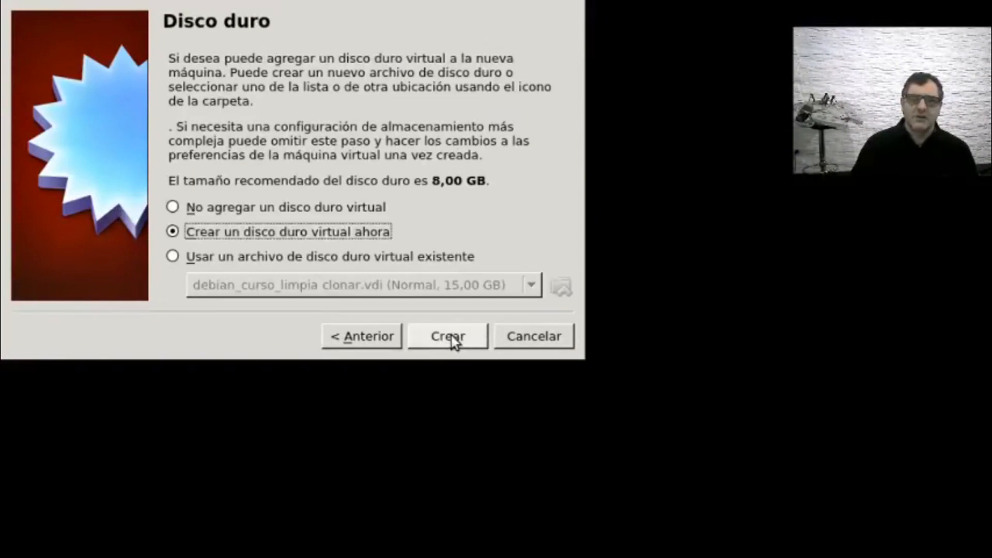
{"action": "left_click", "coordinate": [451, 336]}
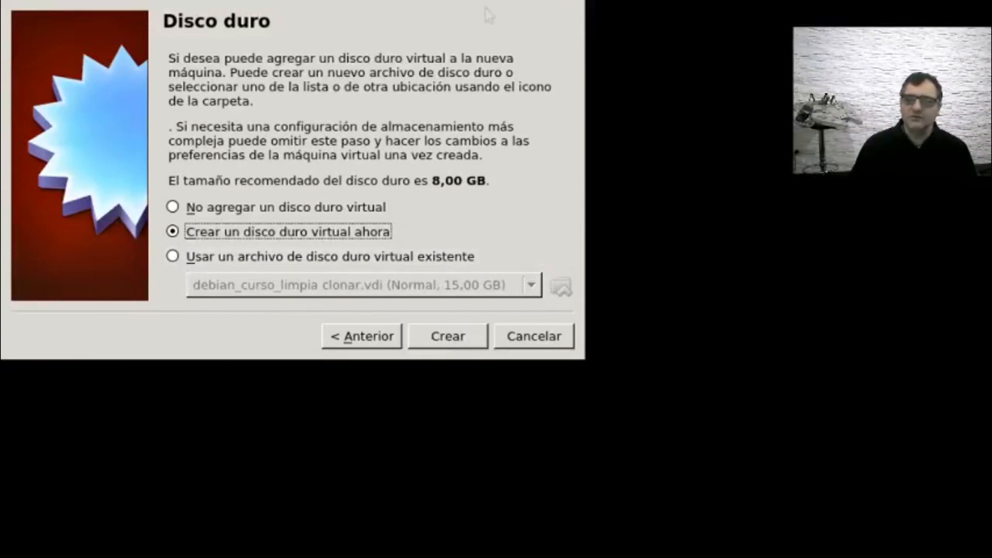
{"action": "left_click", "coordinate": [475, 339]}
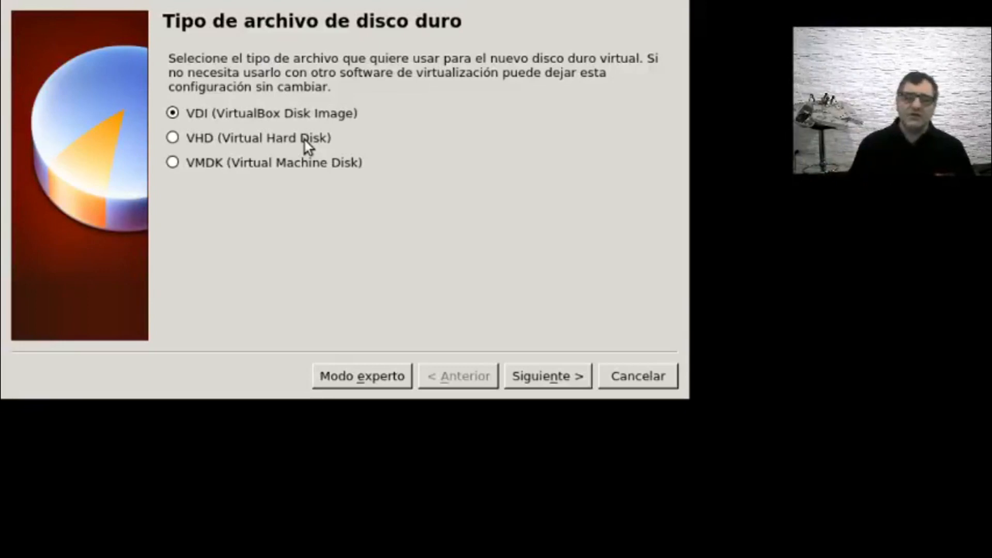
Create the virtual disk Debian-9-curso as a dynamically allocated VDI file of 8.00 GB.
{"action": "left_click", "coordinate": [544, 380]}
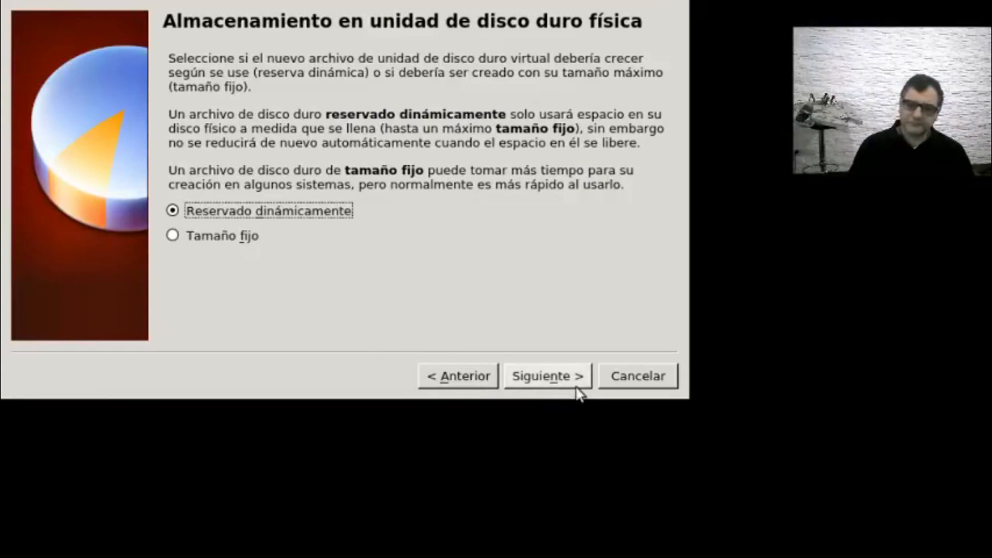
{"action": "left_click", "coordinate": [578, 389]}
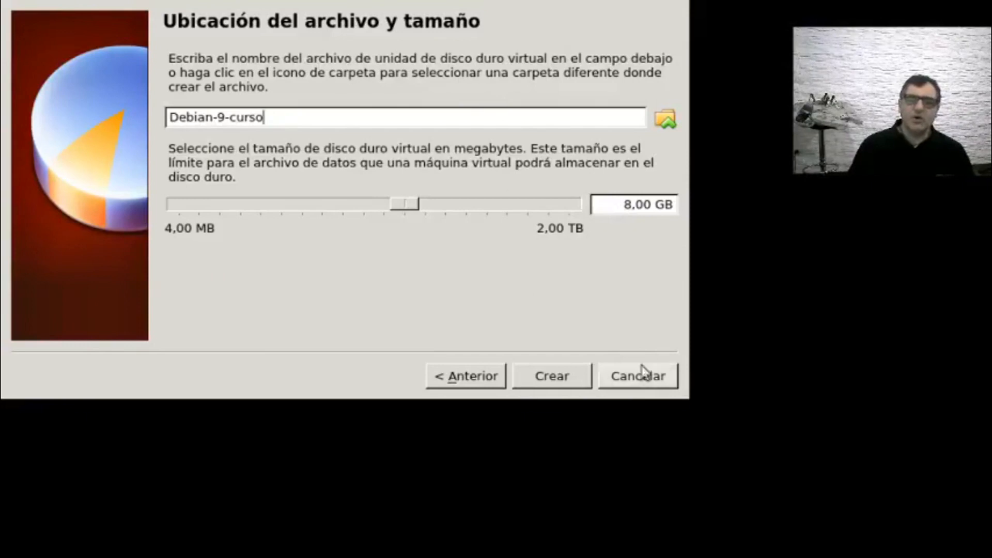
{"action": "left_click", "coordinate": [561, 375]}
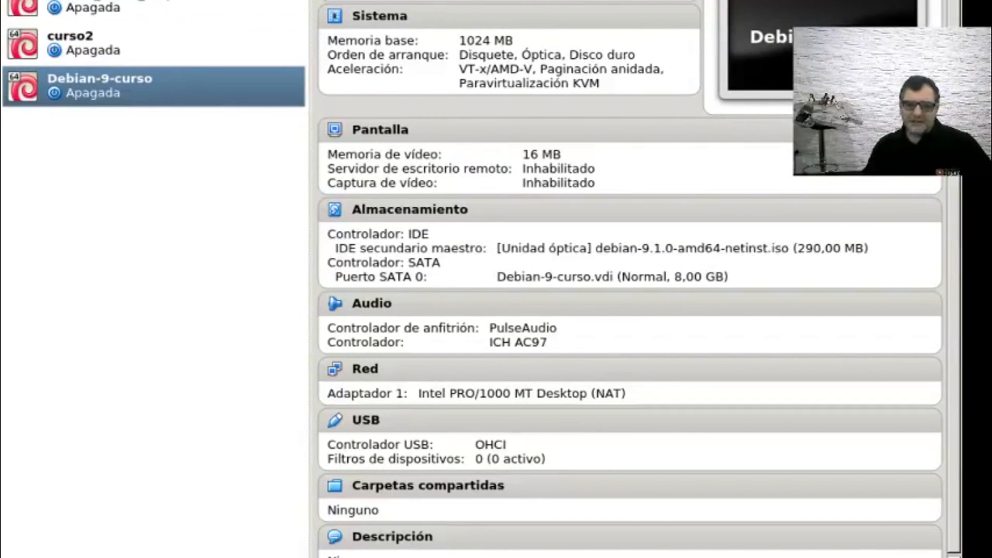
Connect network adapter 1 of Debian-9-curso as a bridged adapter (Adaptador puente) on the enp5s0 interface.
{"action": "left_click", "coordinate": [364, 371]}
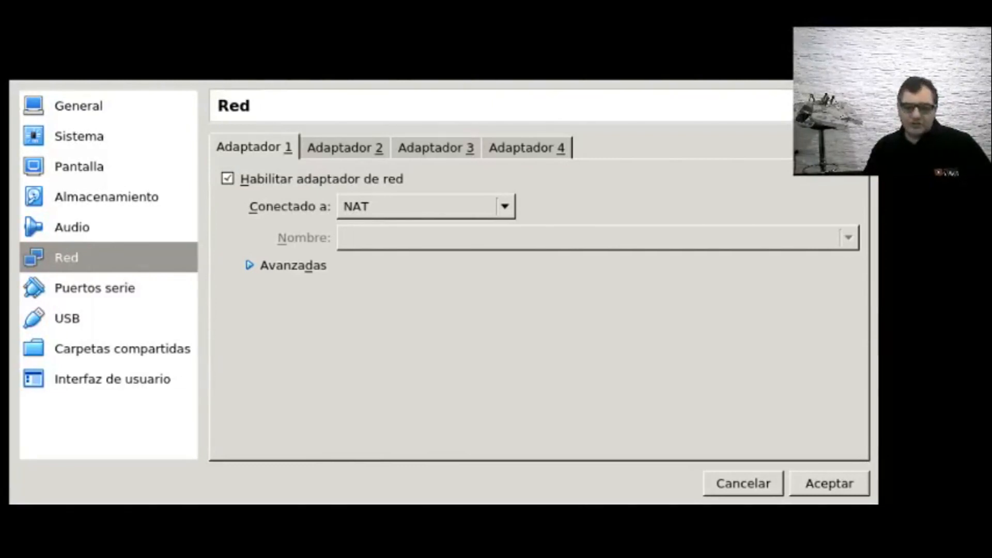
{"action": "left_click", "coordinate": [504, 210]}
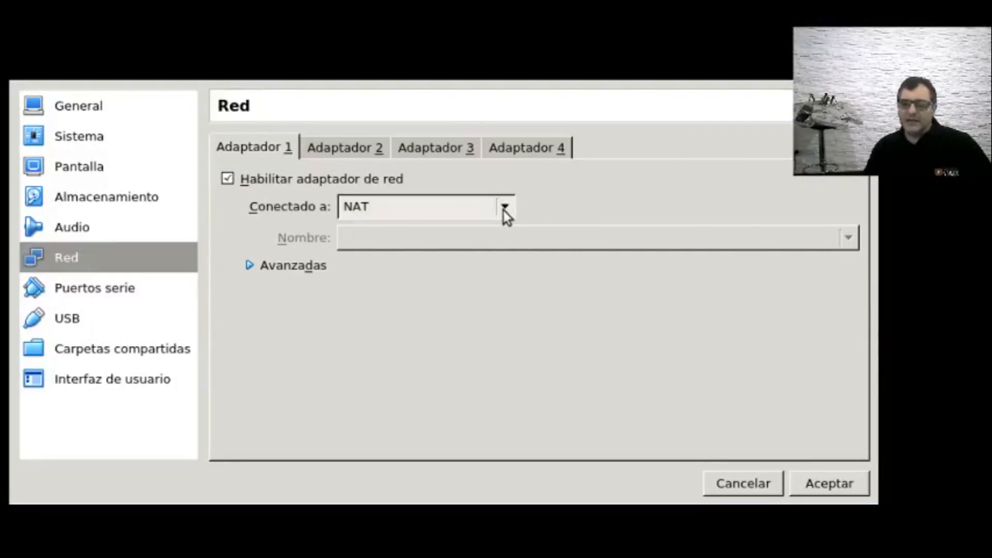
{"action": "left_click", "coordinate": [492, 235]}
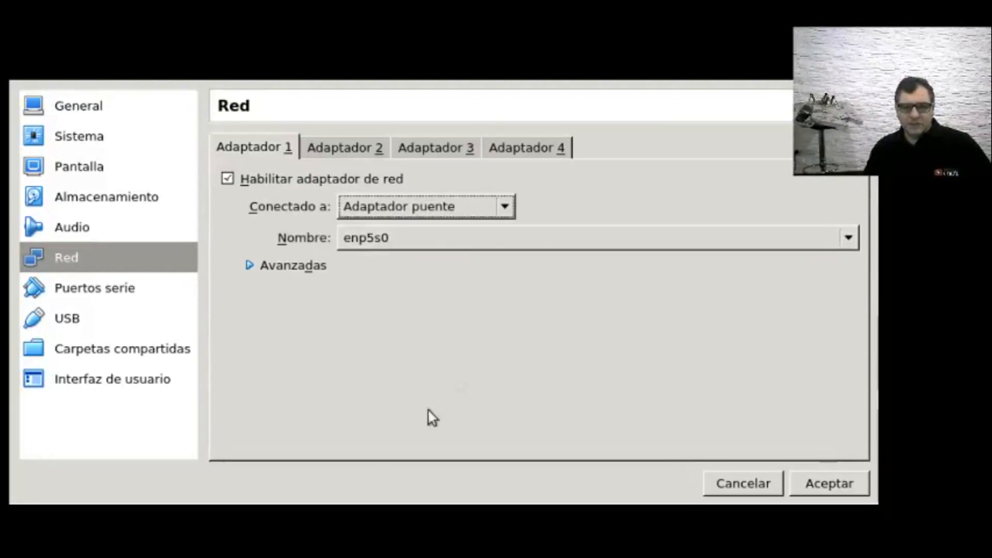
{"action": "left_click", "coordinate": [503, 212]}
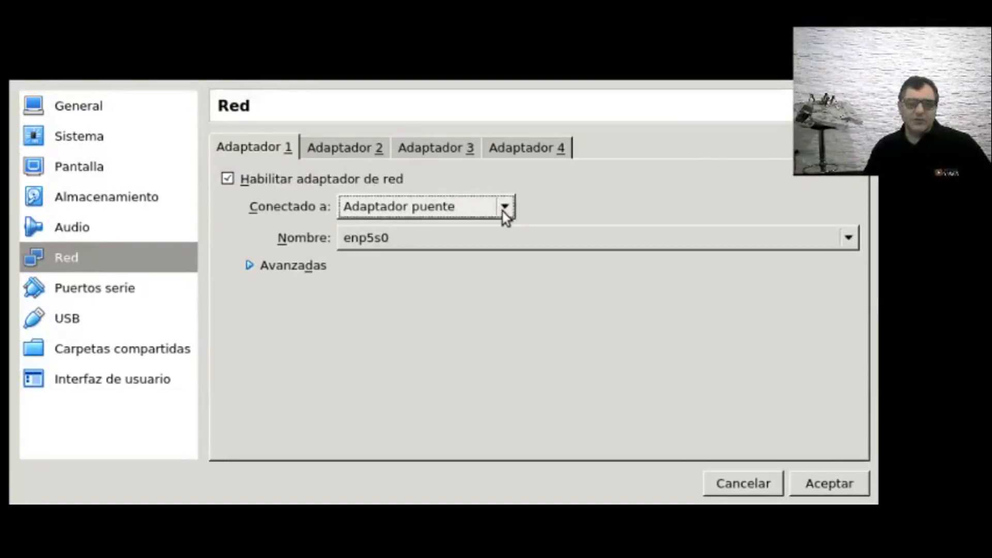
{"action": "left_click", "coordinate": [502, 211]}
{"action": "scroll", "coordinate": [492, 195], "scroll_direction": "up", "scroll_amount": 1}
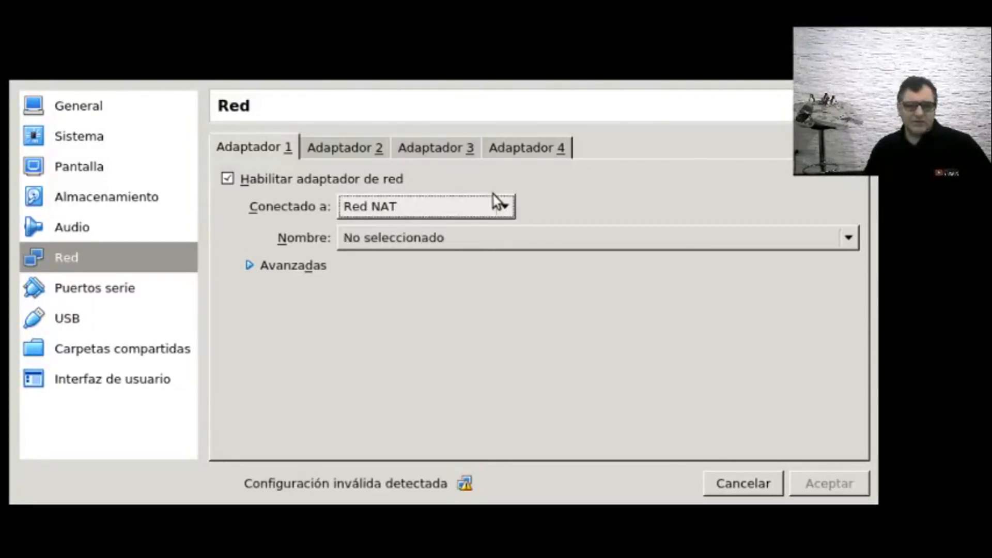
{"action": "left_click", "coordinate": [481, 223]}
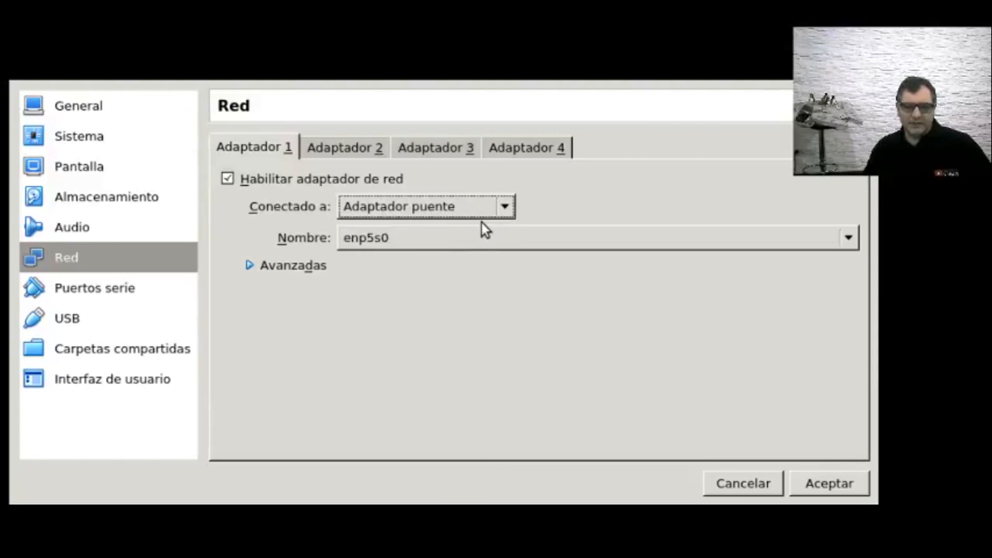
{"action": "left_click", "coordinate": [403, 237]}
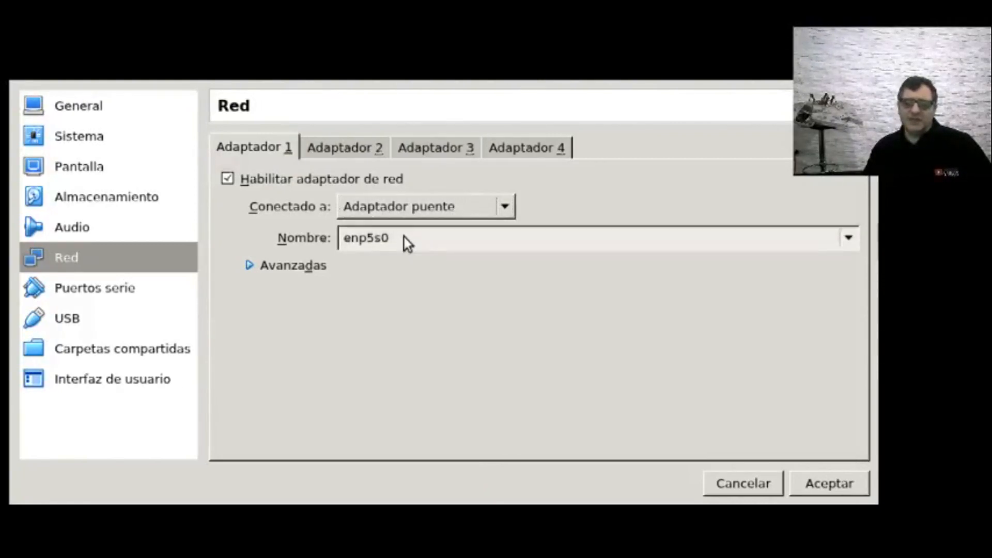
{"action": "left_click", "coordinate": [404, 237]}
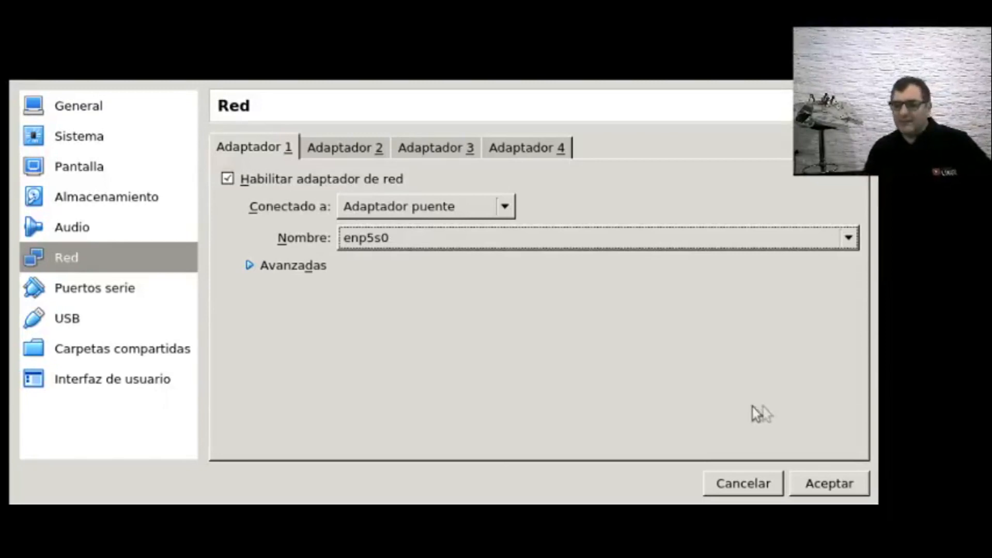
{"action": "left_click", "coordinate": [800, 482]}
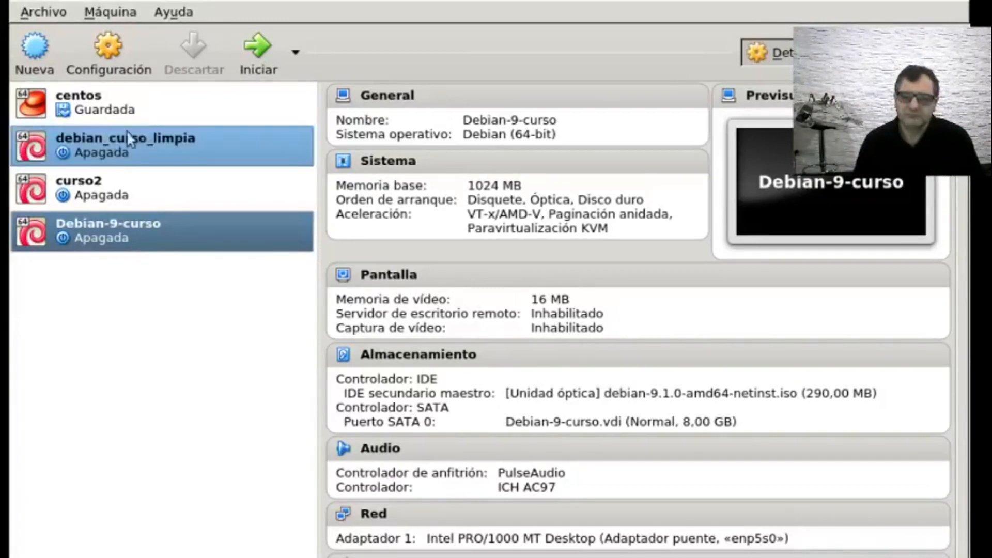
Start the Debian-9-curso virtual machine and launch the non-graphical Install option of the Debian installer.
{"action": "double_click", "coordinate": [76, 231]}
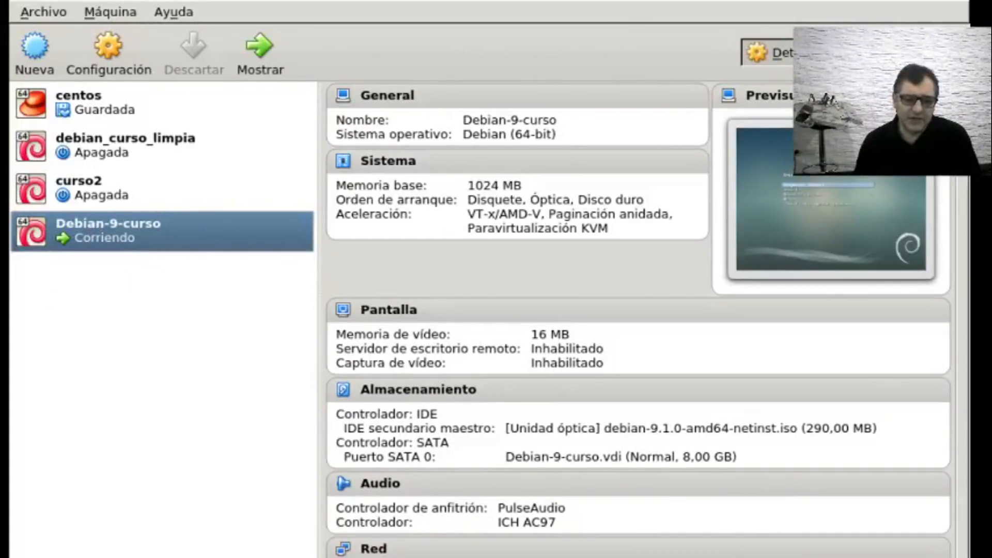
{"action": "key", "text": "ctrl+alt+Right"}
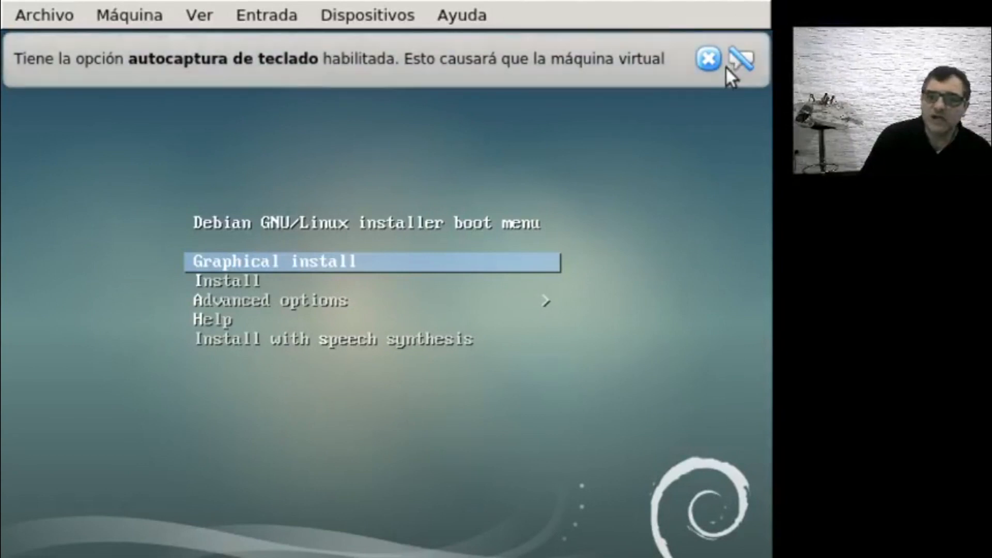
{"action": "left_click", "coordinate": [710, 63]}
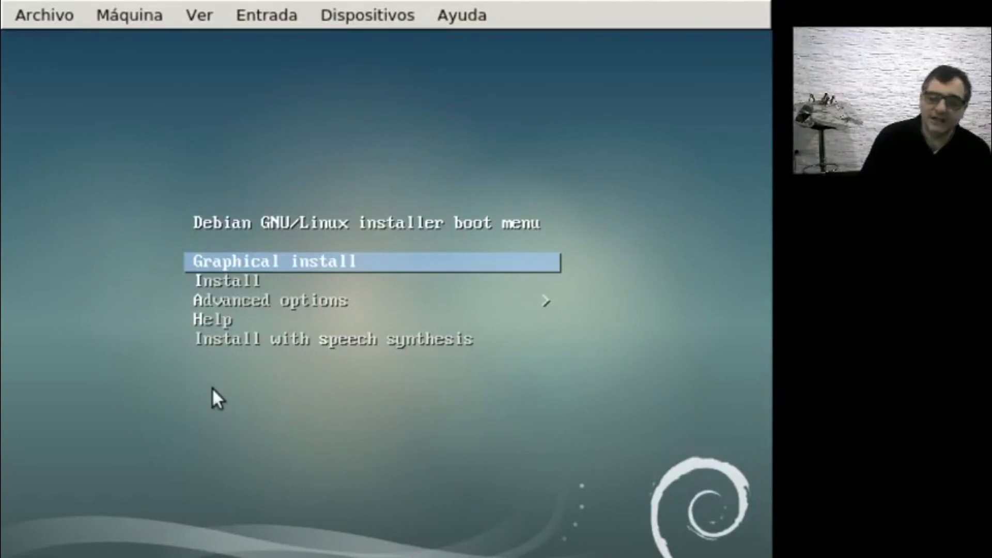
{"action": "key", "text": "Down"}
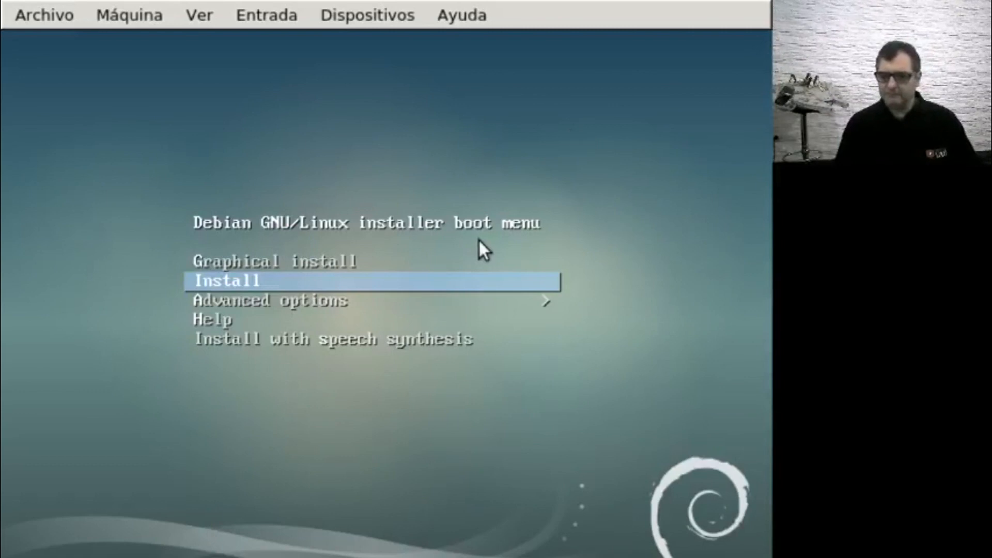
{"action": "key", "text": "Return"}
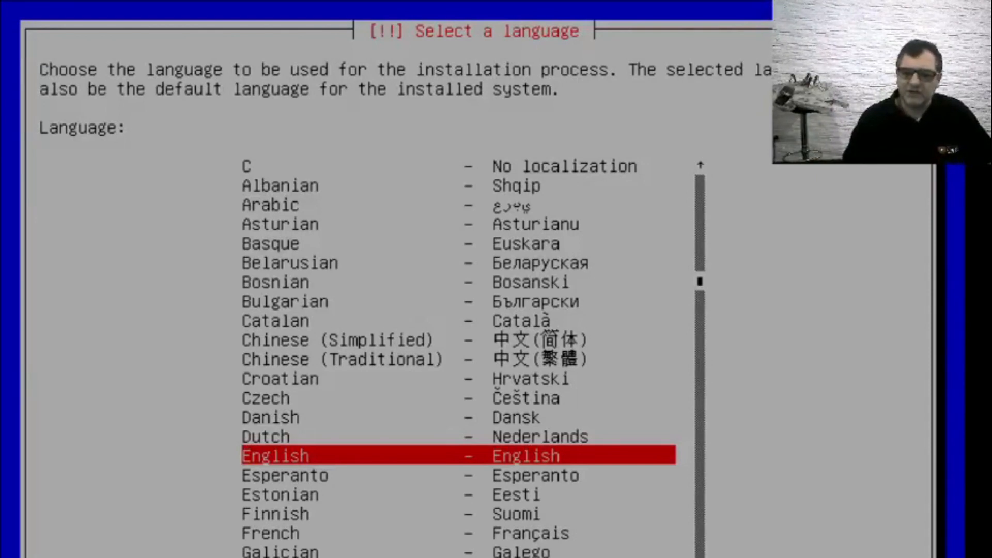
Select Spanish as the installation language.
{"action": "key", "text": "s"}
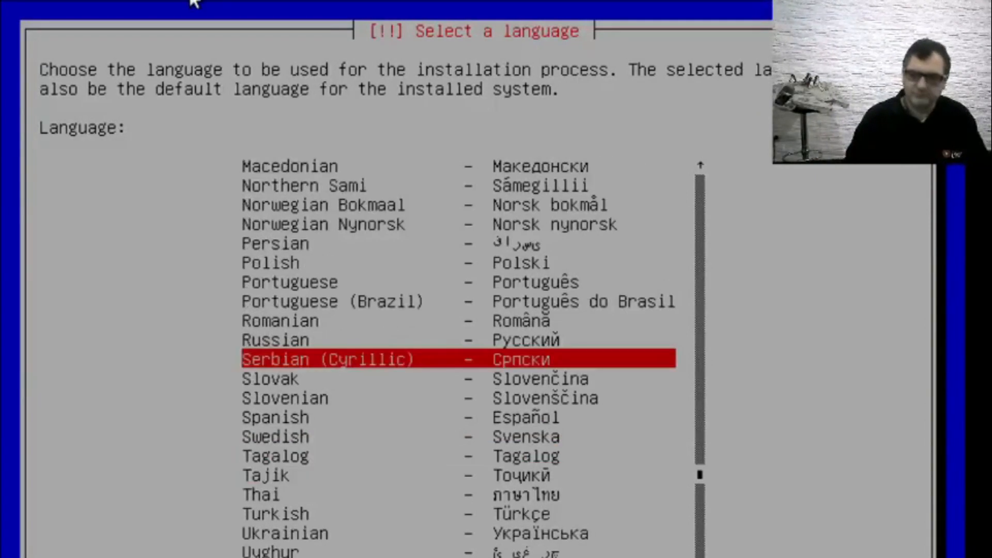
{"action": "key", "text": "Down"}
{"action": "key", "text": "Down"}
{"action": "key", "text": "Down"}
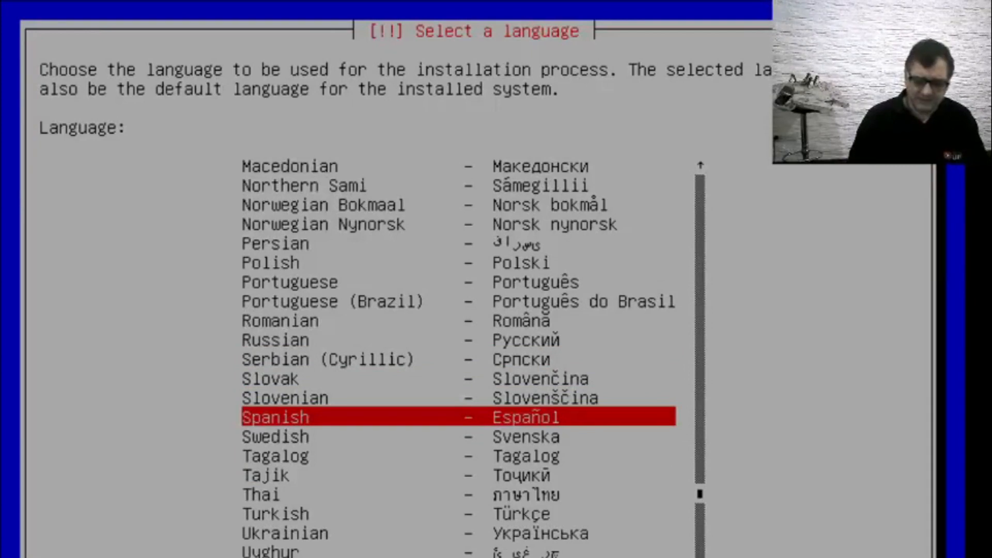
{"action": "key", "text": "Return"}
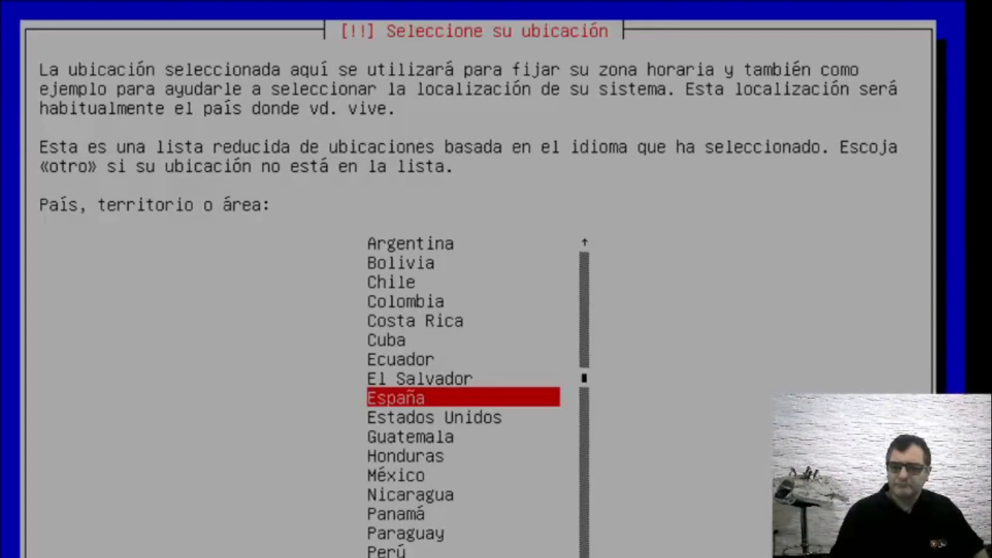
Set the location to Argentina and accept the Latinoamericano keyboard layout.
{"action": "key", "text": "Up"}
{"action": "key", "text": "Up"}
{"action": "key", "text": "Up"}
{"action": "key", "text": "Up"}
{"action": "key", "text": "Up"}
{"action": "key", "text": "Up"}
{"action": "key", "text": "Up"}
{"action": "key", "text": "Up"}
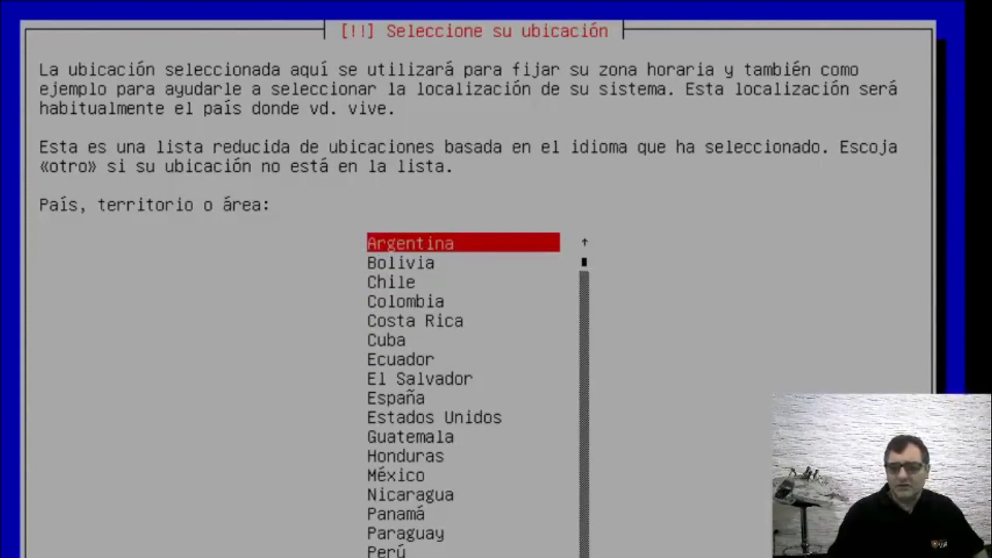
{"action": "key", "text": "Return"}
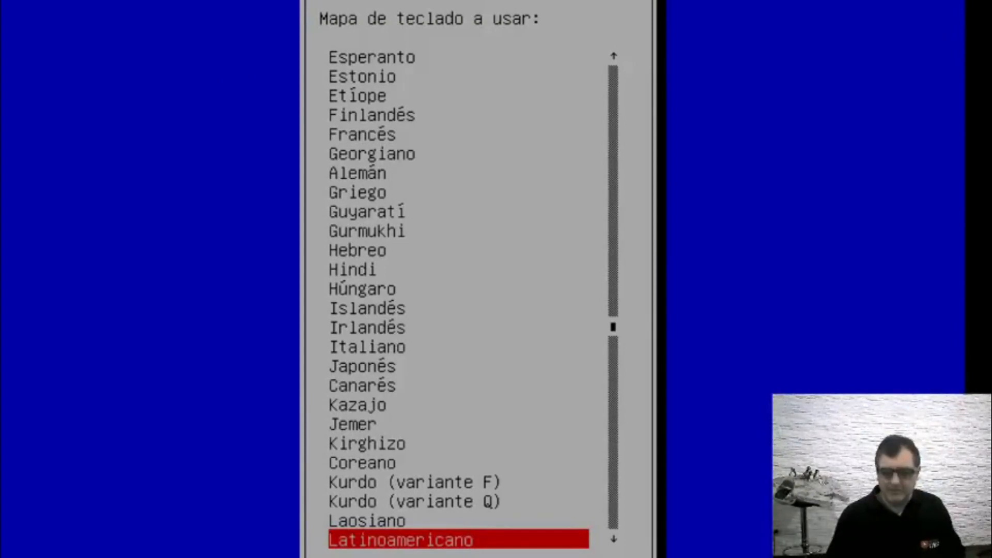
{"action": "key", "text": "Return"}
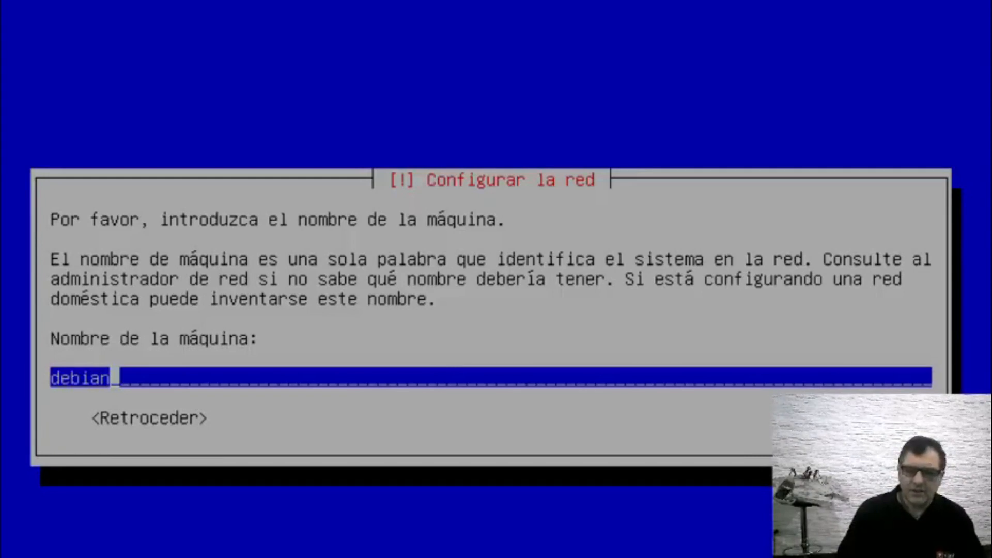
Set the machine's hostname to curso in the network configuration.
{"action": "key", "text": "BackSpace"}
{"action": "key", "text": "BackSpace"}
{"action": "key", "text": "BackSpace"}
{"action": "key", "text": "BackSpace"}
{"action": "key", "text": "BackSpace"}
{"action": "key", "text": "BackSpace"}
{"action": "type", "text": "curso"}
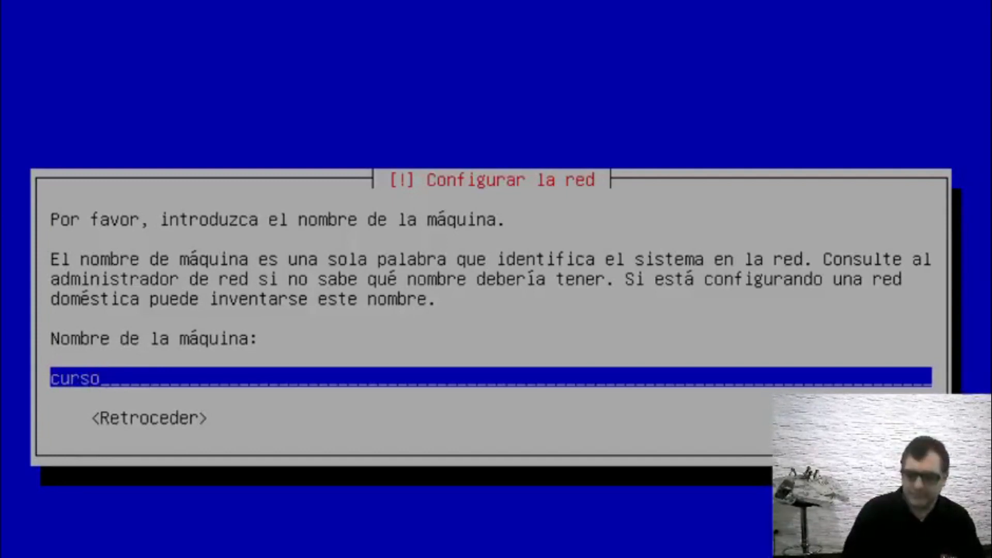
{"action": "key", "text": "Return"}
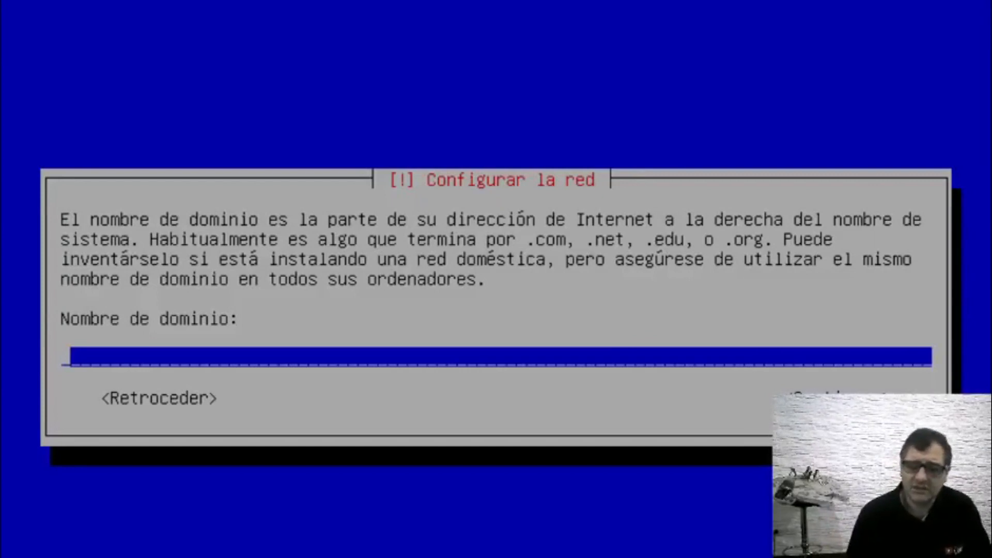
Set the network domain name to red.escuelalinux.org and continue with the installation.
{"action": "type", "text": "r"}
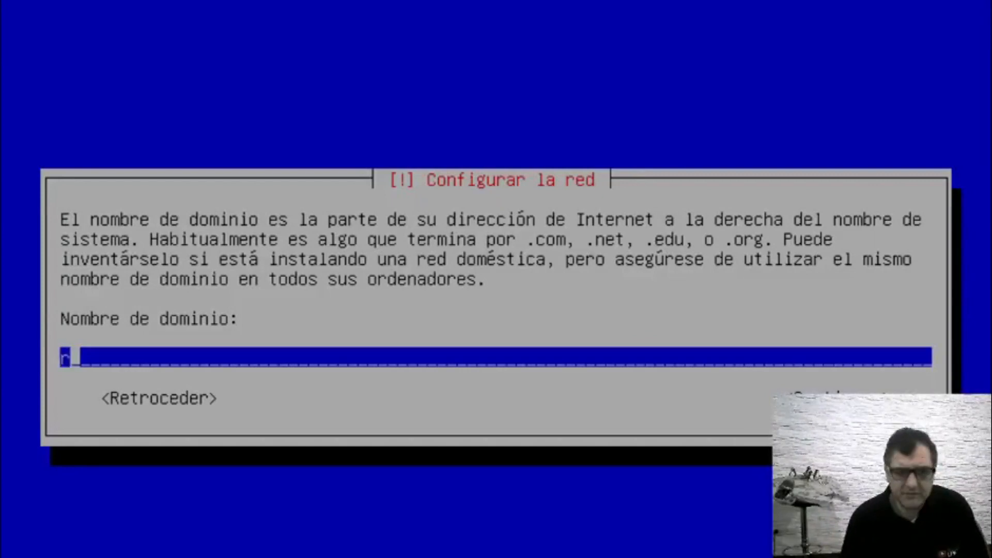
{"action": "type", "text": "ed."}
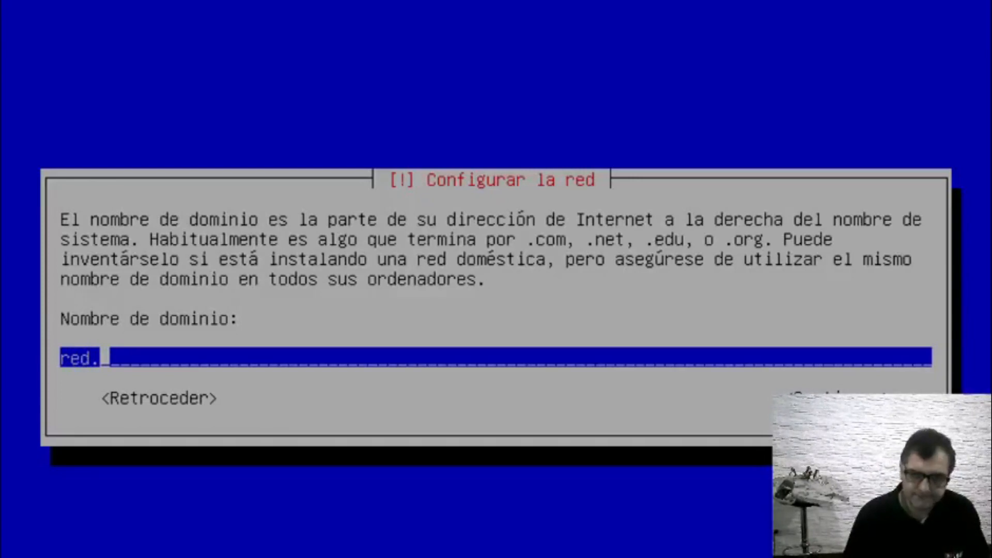
{"action": "type", "text": "escu"}
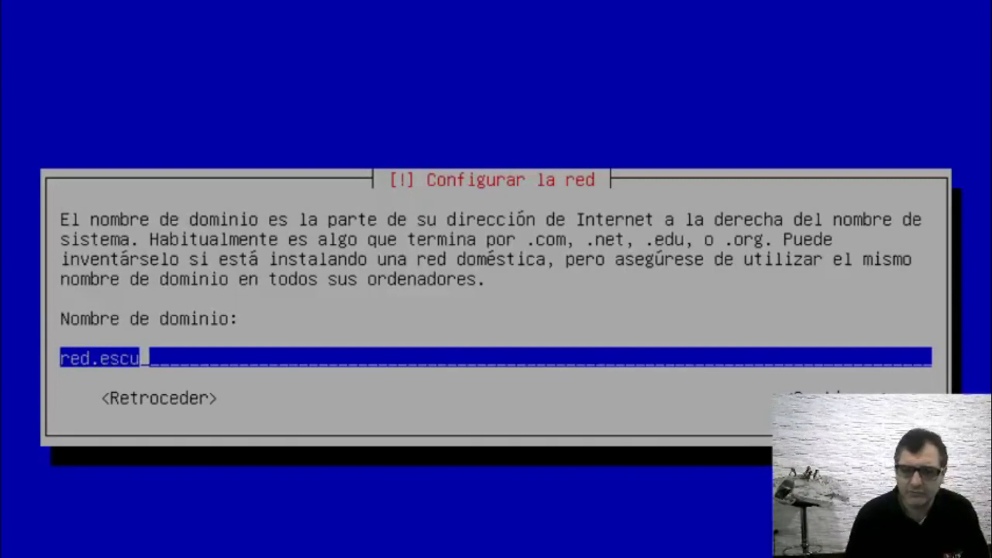
{"action": "type", "text": "elal"}
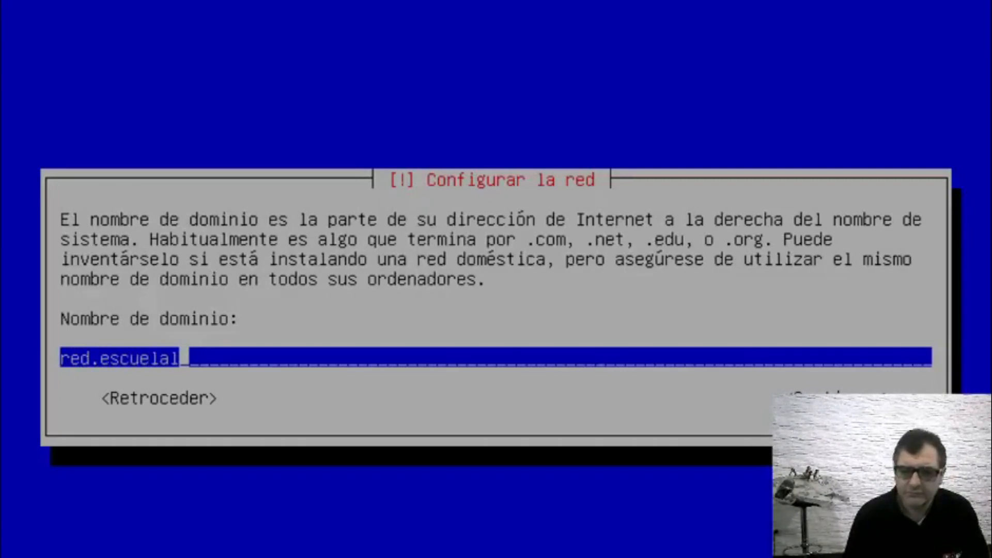
{"action": "type", "text": "inux.co"}
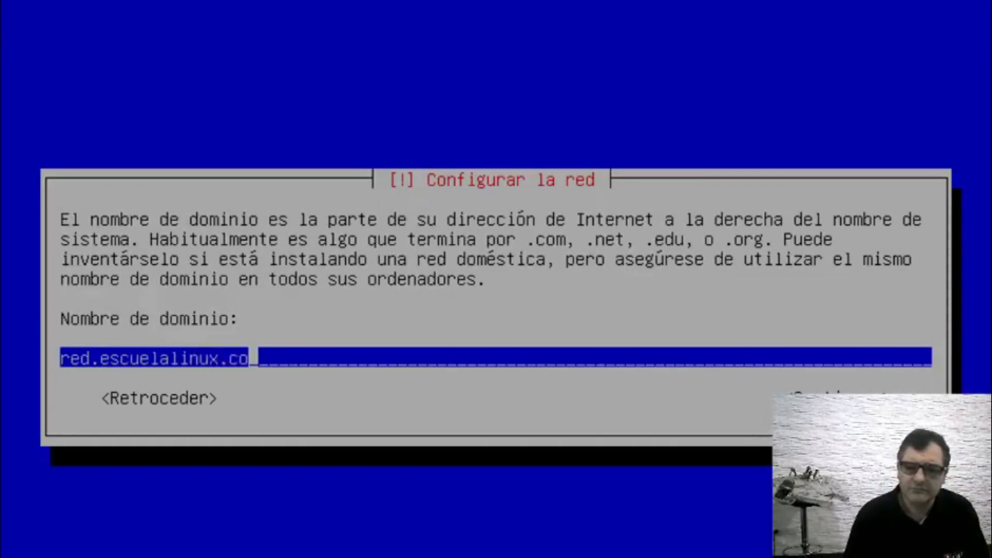
{"action": "type", "text": "m"}
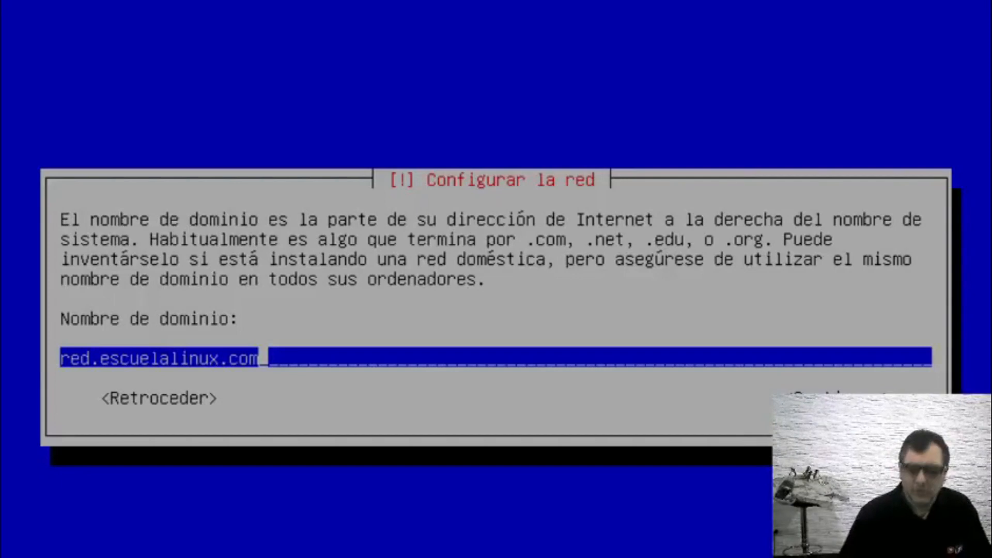
{"action": "key", "text": "BackSpace"}
{"action": "key", "text": "BackSpace"}
{"action": "key", "text": "BackSpace"}
{"action": "type", "text": "org"}
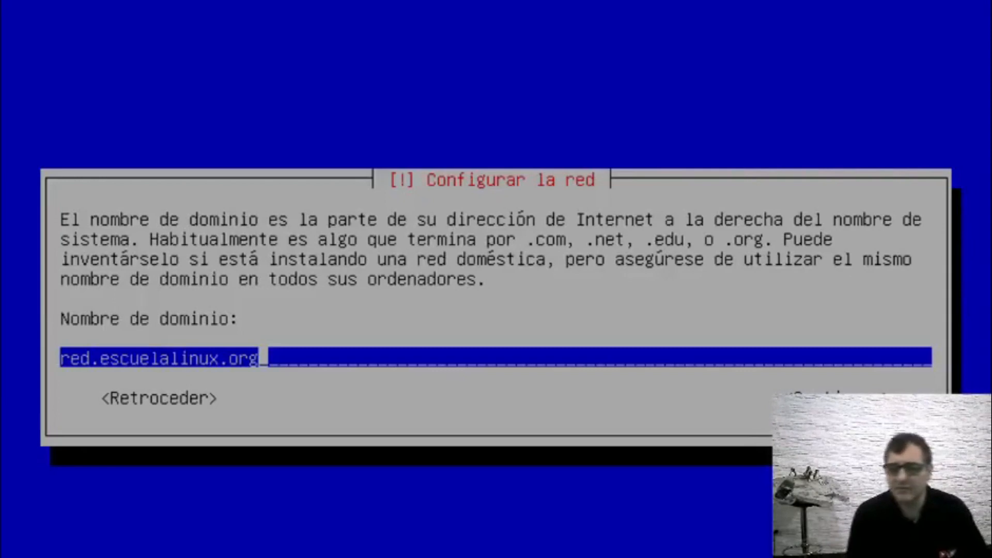
{"action": "key", "text": "Tab"}
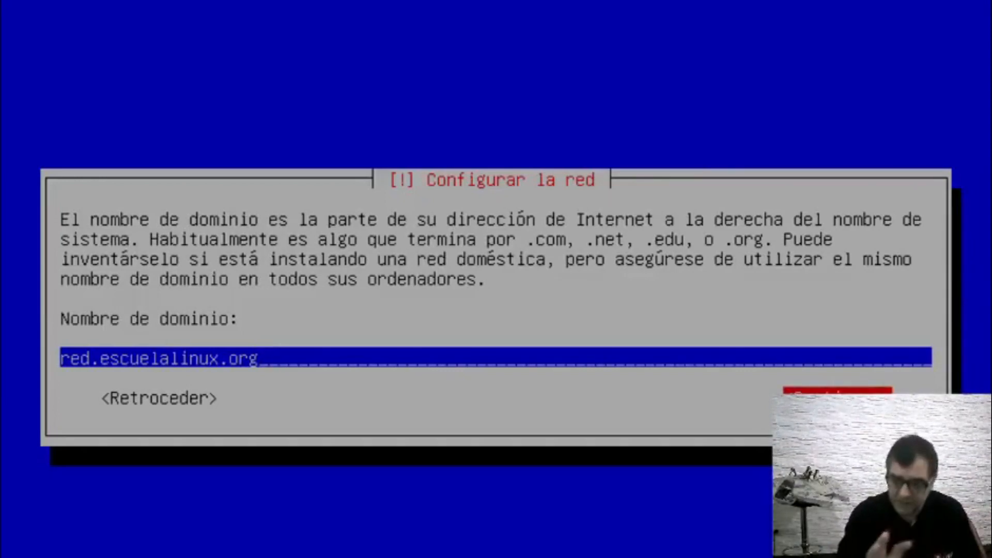
{"action": "key", "text": "Return"}
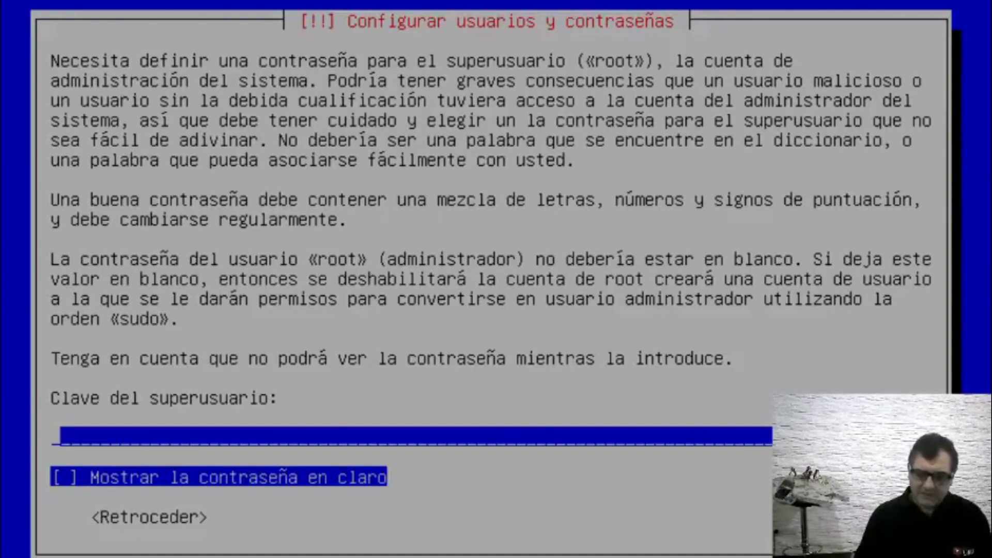
Enter the superuser (root) password and repeat it for verification.
{"action": "type", "text": "*****"}
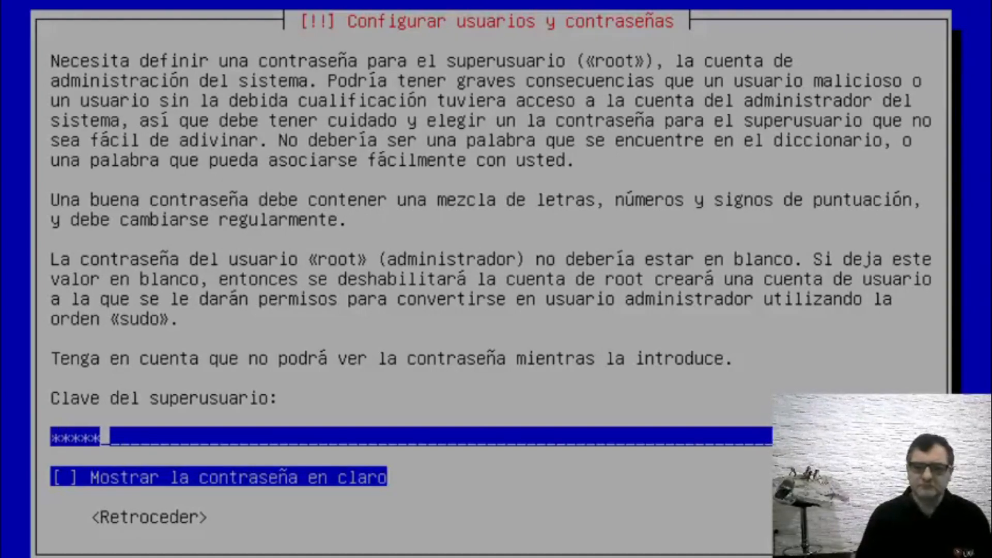
{"action": "key", "text": "Return"}
{"action": "type", "text": "*****"}
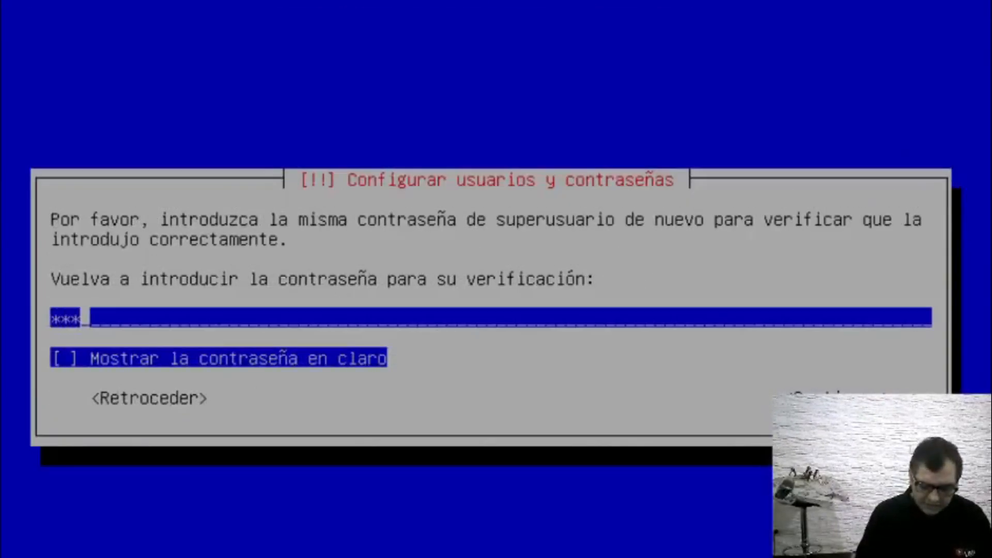
{"action": "key", "text": "Return"}
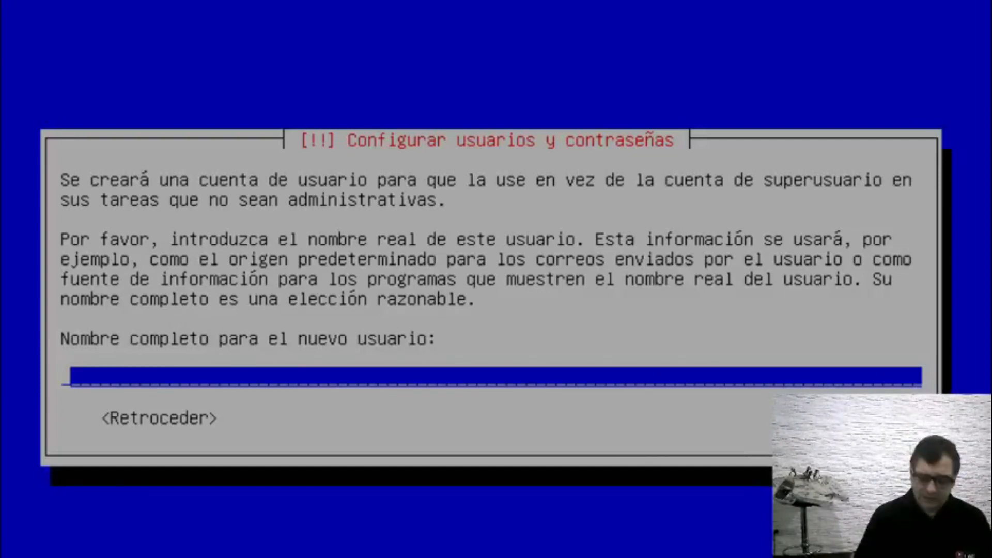
Create the regular user account with alumno as both the full name and the username.
{"action": "type", "text": "alumno"}
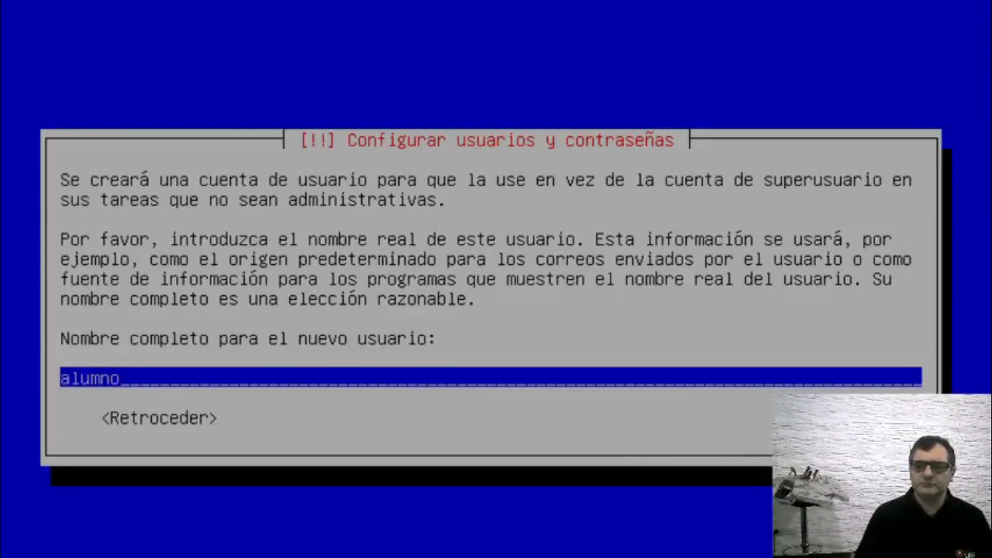
{"action": "key", "text": "Return"}
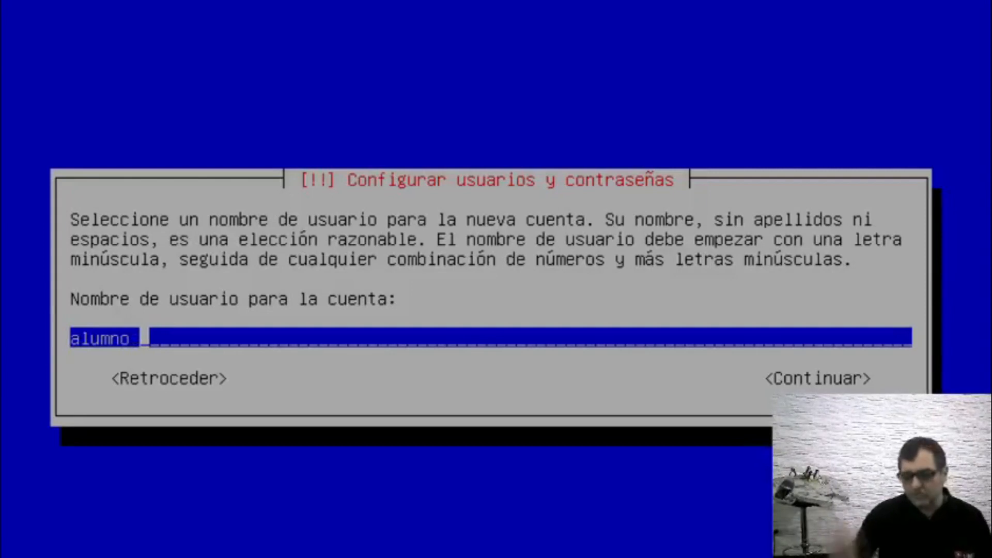
{"action": "key", "text": "BackSpace"}
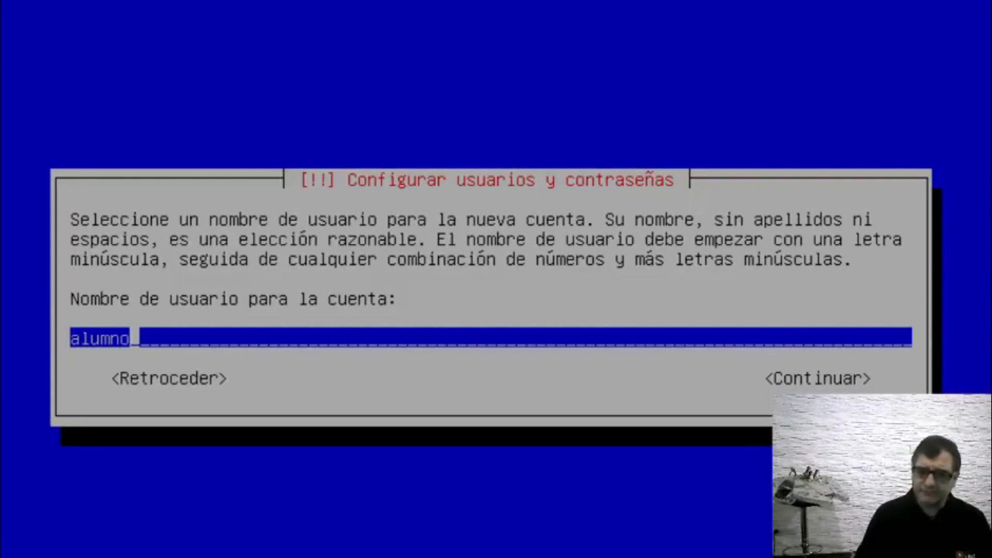
{"action": "key", "text": "Tab"}
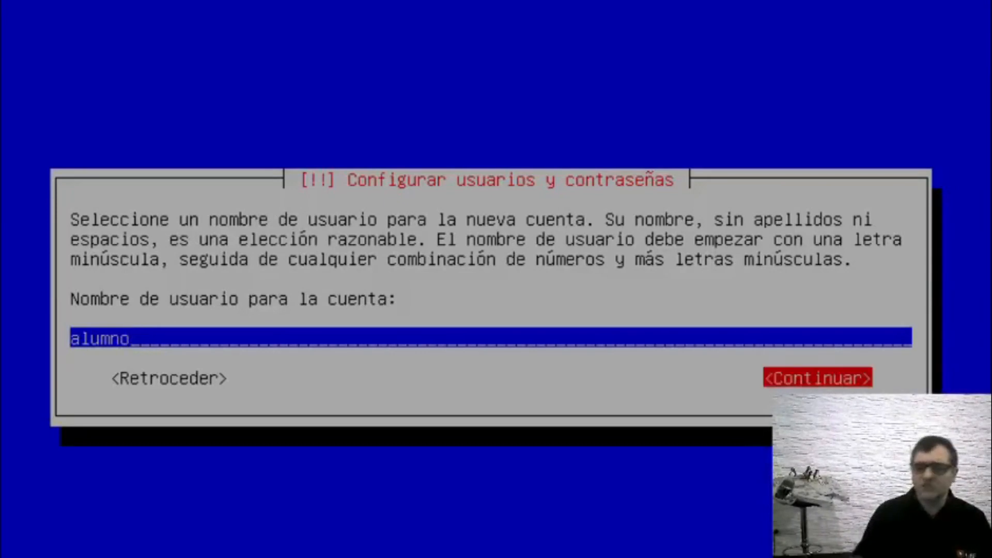
{"action": "key", "text": "Return"}
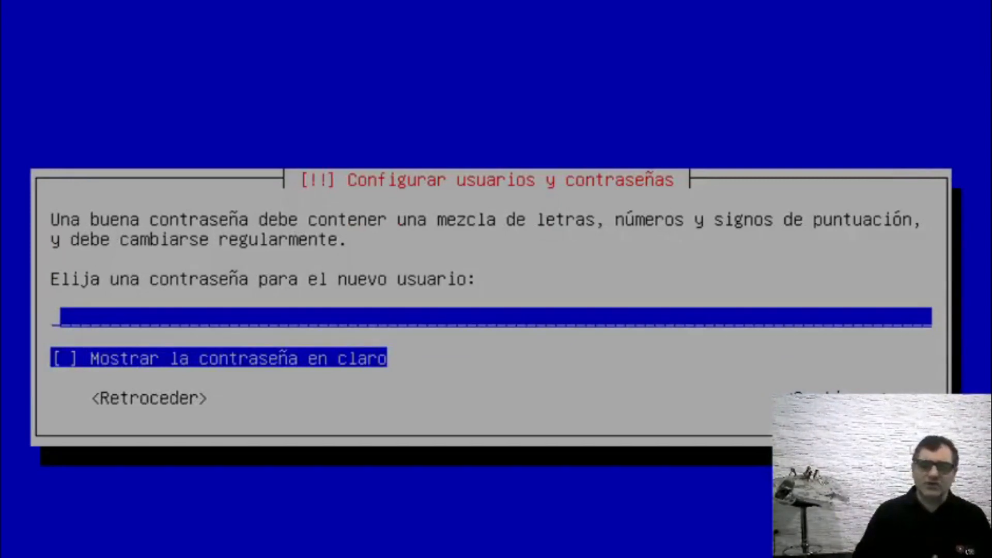
Enter the new user's account password, repeat it for verification, and continue.
{"action": "type", "text": "*****"}
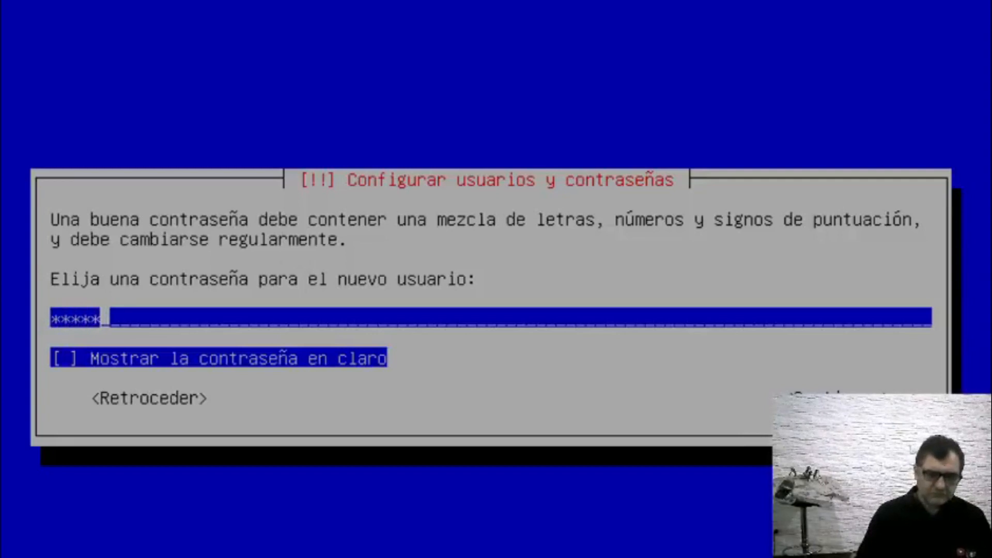
{"action": "key", "text": "Return"}
{"action": "type", "text": "*****"}
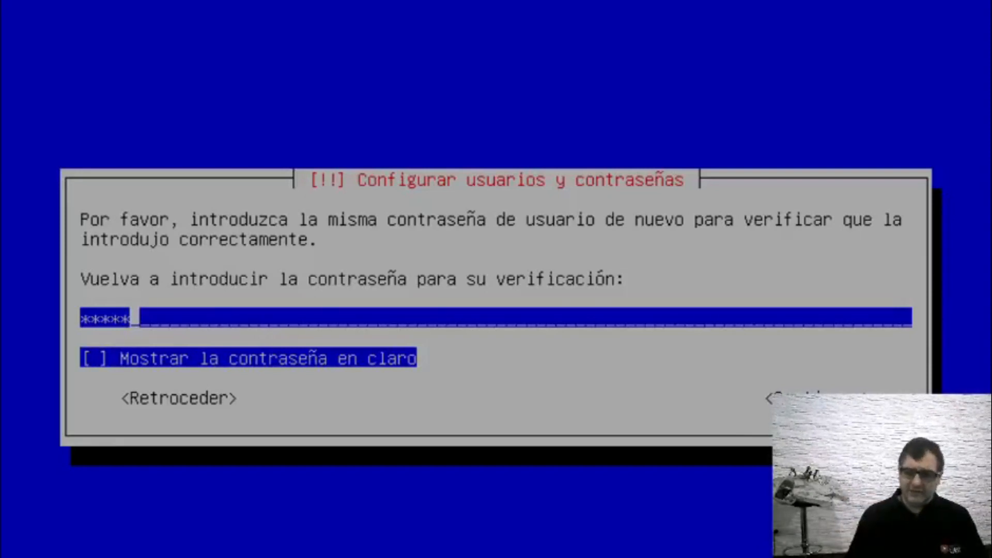
{"action": "key", "text": "Tab"}
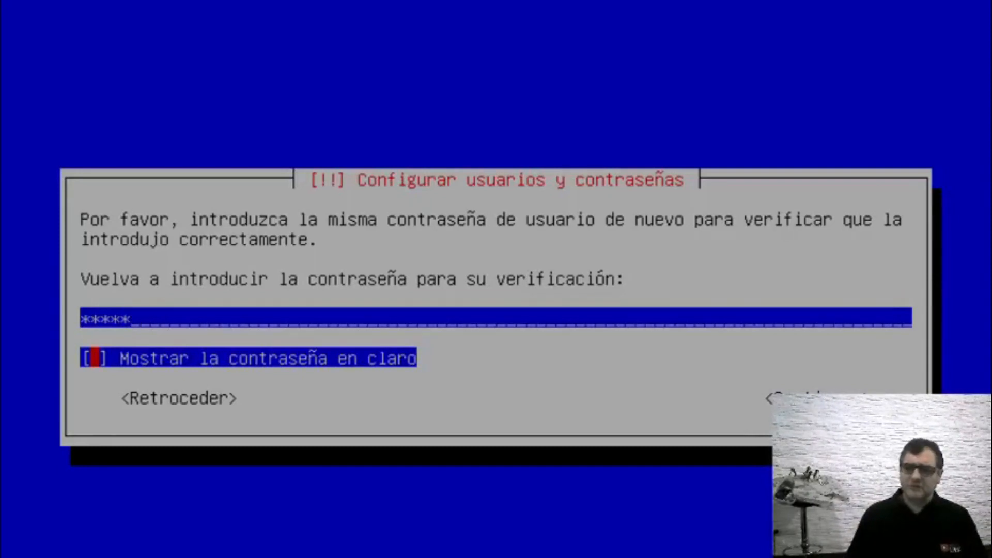
{"action": "key", "text": "Tab"}
{"action": "key", "text": "Return"}
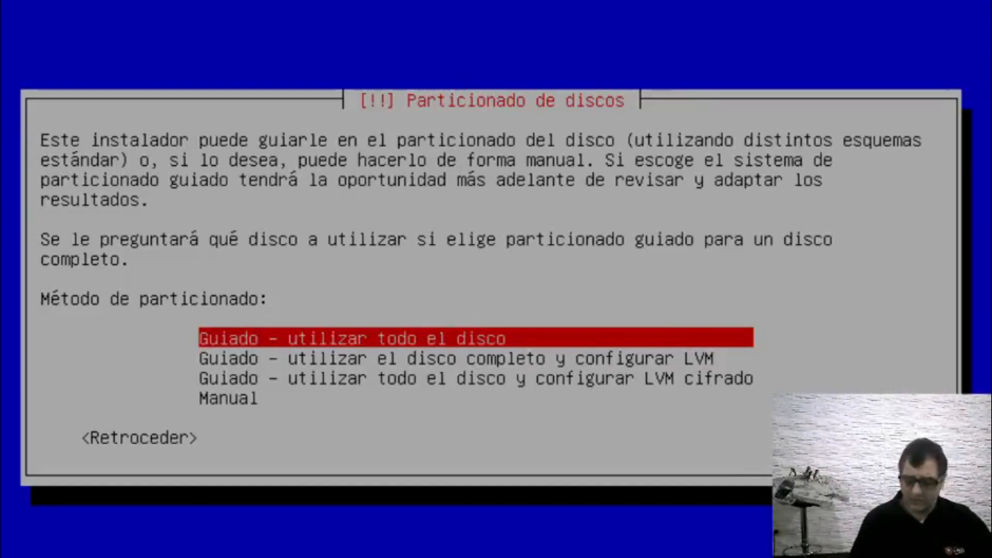
Choose guided partitioning that uses the entire disk and select the VBOX HARDDISK (sda) as the target.
{"action": "key", "text": "Tab"}
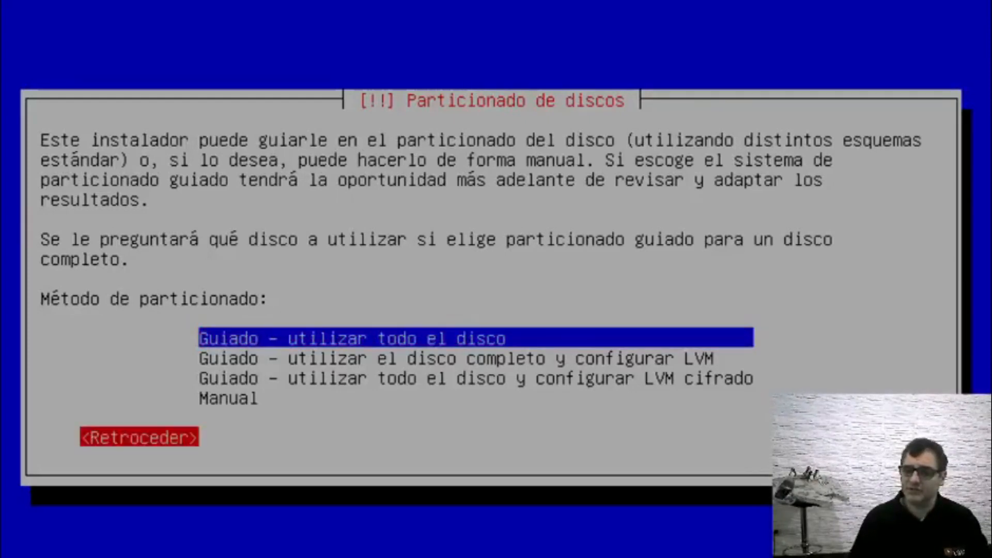
{"action": "key", "text": "Tab"}
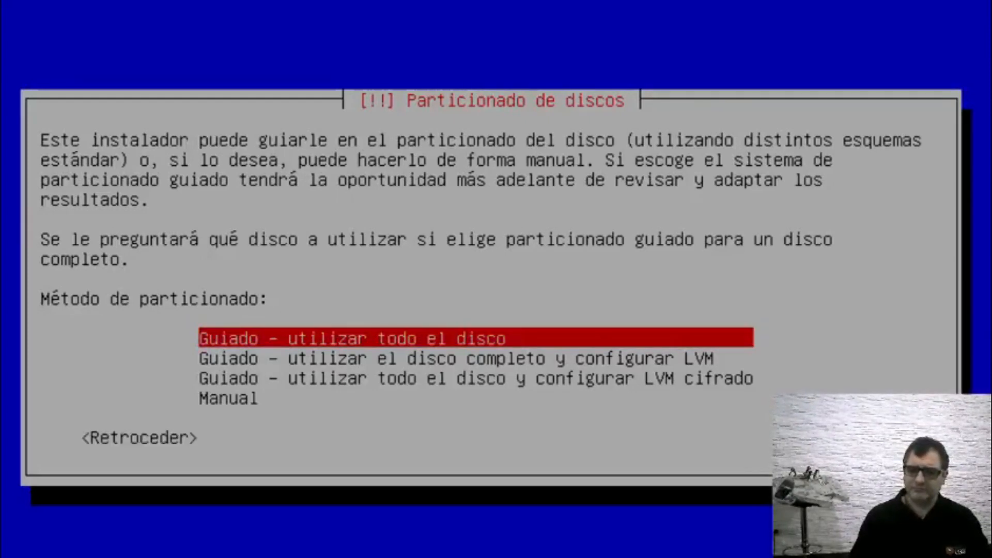
{"action": "key", "text": "Return"}
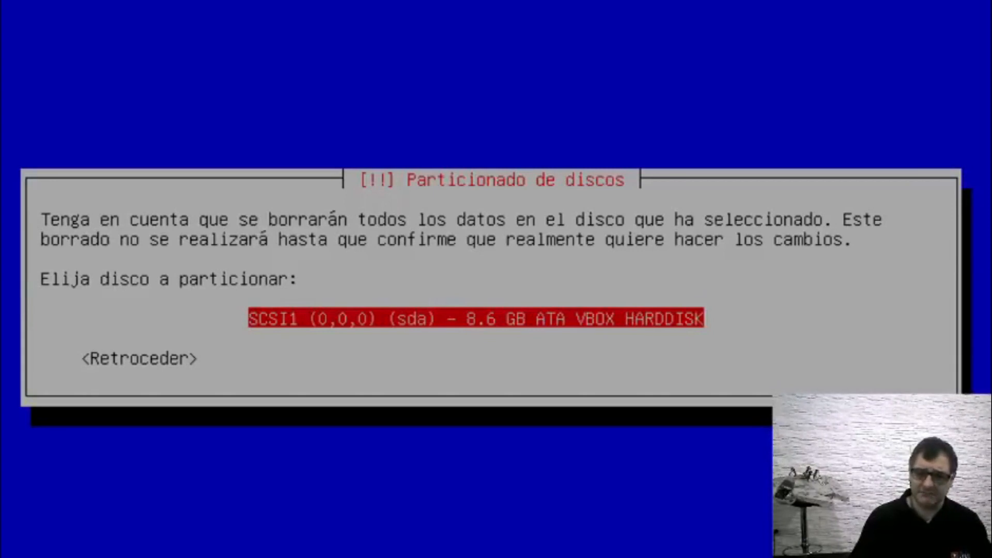
{"action": "key", "text": "Return"}
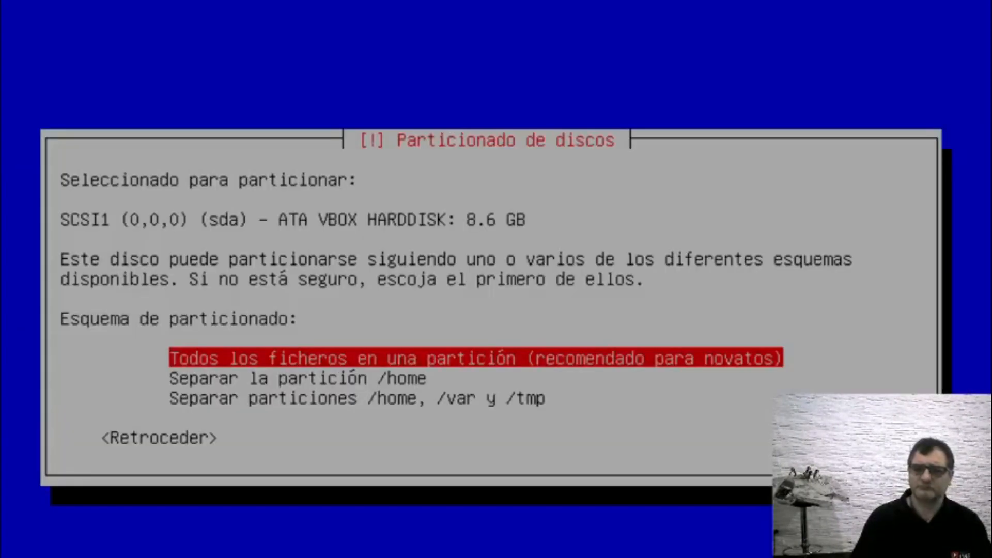
Review the partitioning schemes and choose the one that keeps all files in one partition.
{"action": "key", "text": "Down"}
{"action": "key", "text": "Down"}
{"action": "key", "text": "Up"}
{"action": "key", "text": "Up"}
{"action": "key", "text": "Down"}
{"action": "key", "text": "Down"}
{"action": "key", "text": "Up"}
{"action": "key", "text": "Up"}
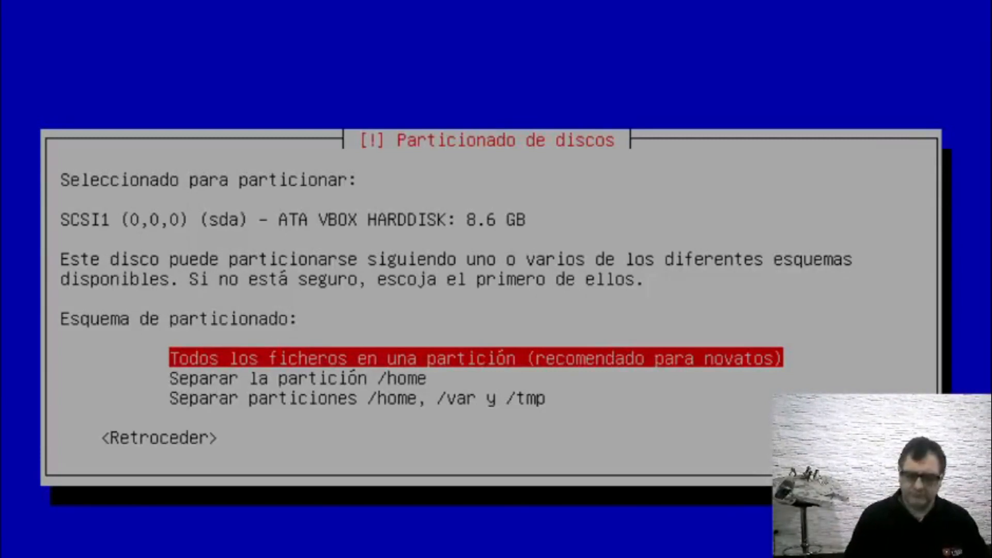
{"action": "key", "text": "Tab"}
{"action": "key", "text": "Return"}
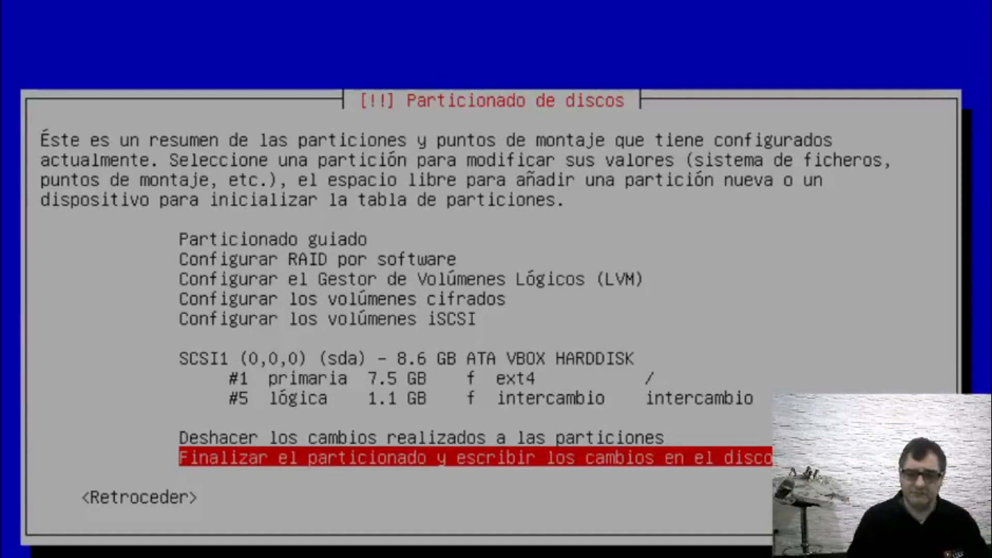
Examine the primary ext4 root partition and the logical swap partition in the partitioning summary.
{"action": "key", "text": "Up"}
{"action": "key", "text": "Up"}
{"action": "key", "text": "Up"}
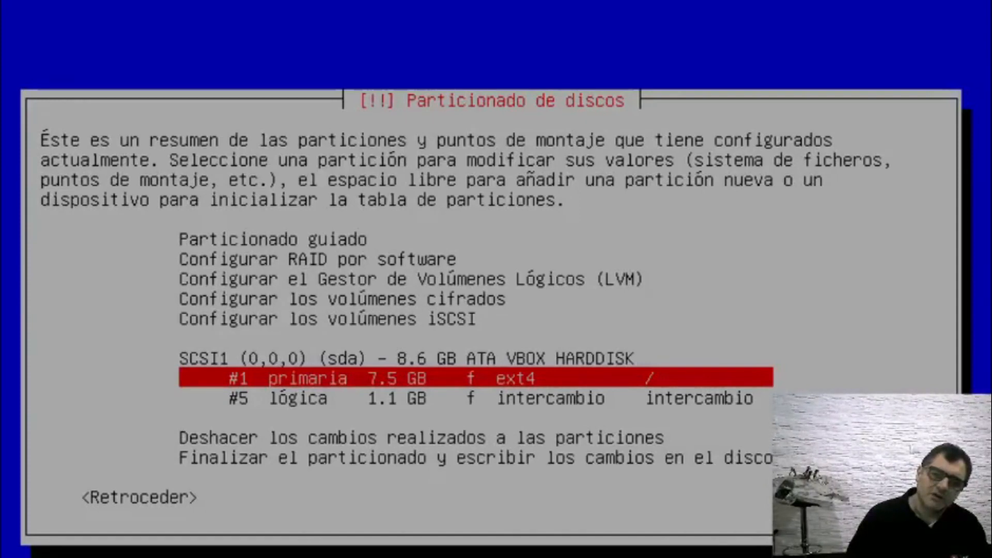
{"action": "key", "text": "Down"}
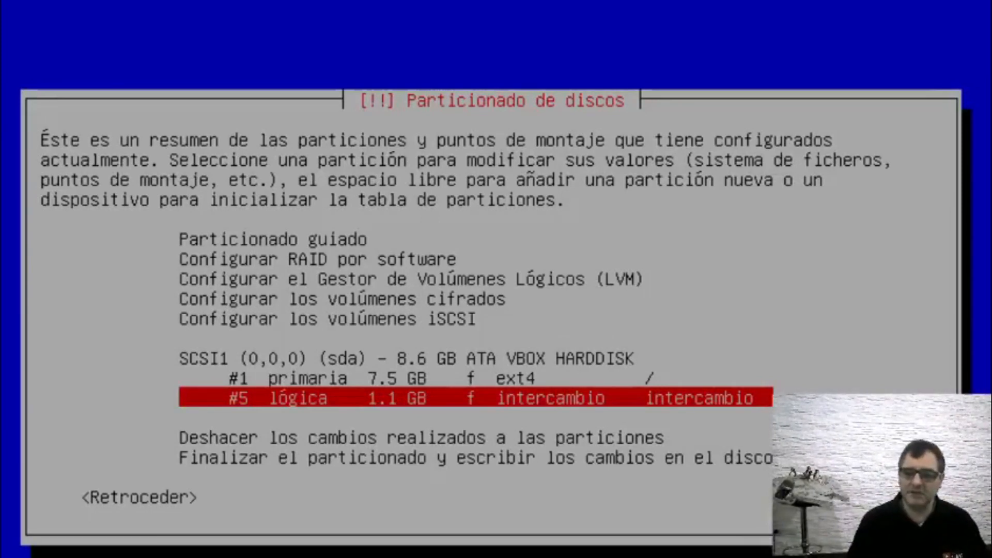
{"action": "key", "text": "Down"}
{"action": "key", "text": "Down"}
{"action": "key", "text": "Up"}
{"action": "key", "text": "Up"}
{"action": "key", "text": "Up"}
{"action": "key", "text": "Up"}
{"action": "key", "text": "Down"}
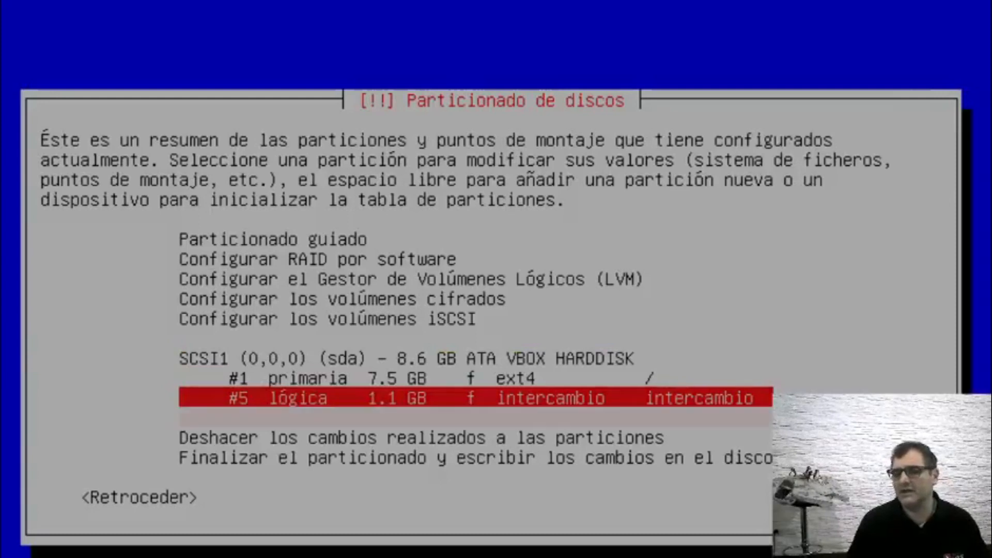
Finish partitioning and confirm writing the changes to the sda disk.
{"action": "key", "text": "Down"}
{"action": "key", "text": "Down"}
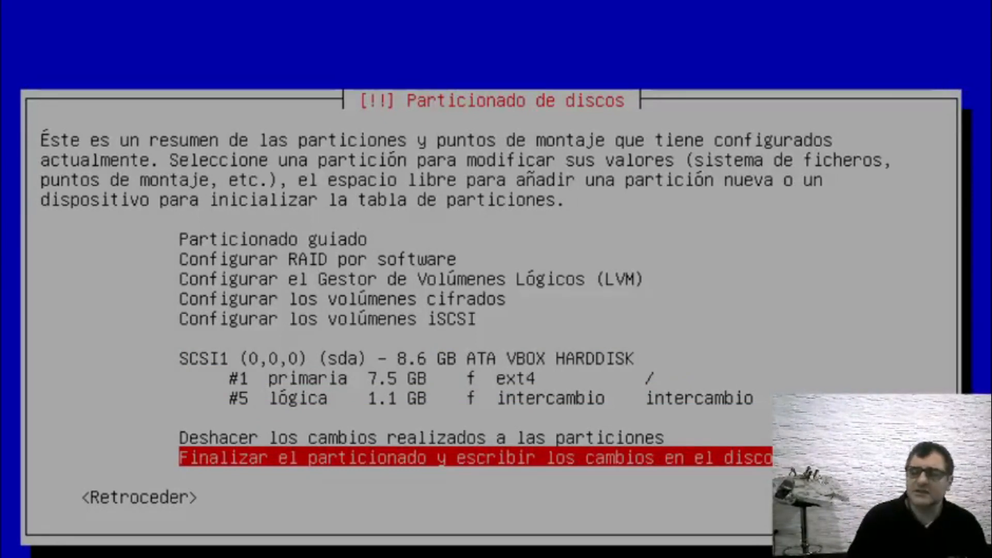
{"action": "key", "text": "Return"}
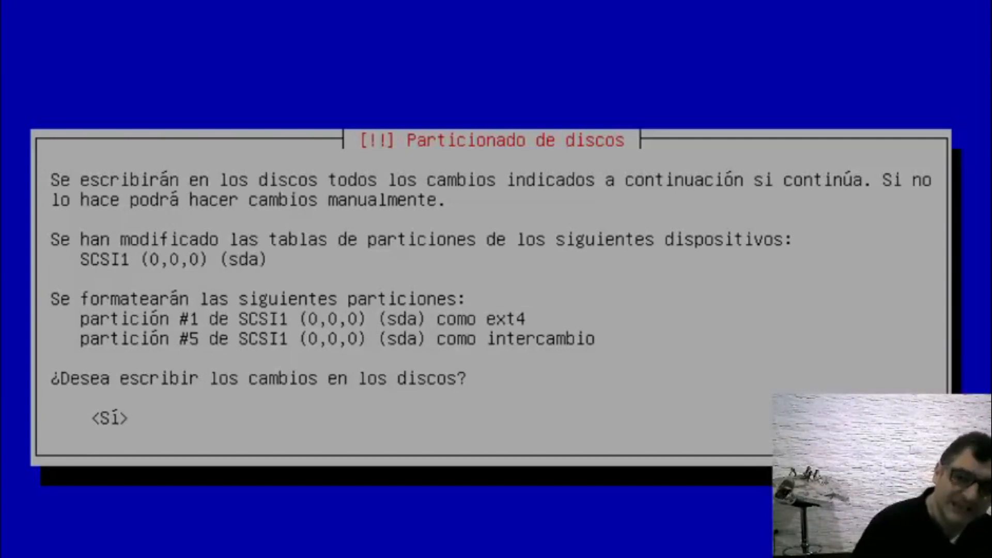
{"action": "key", "text": "Tab"}
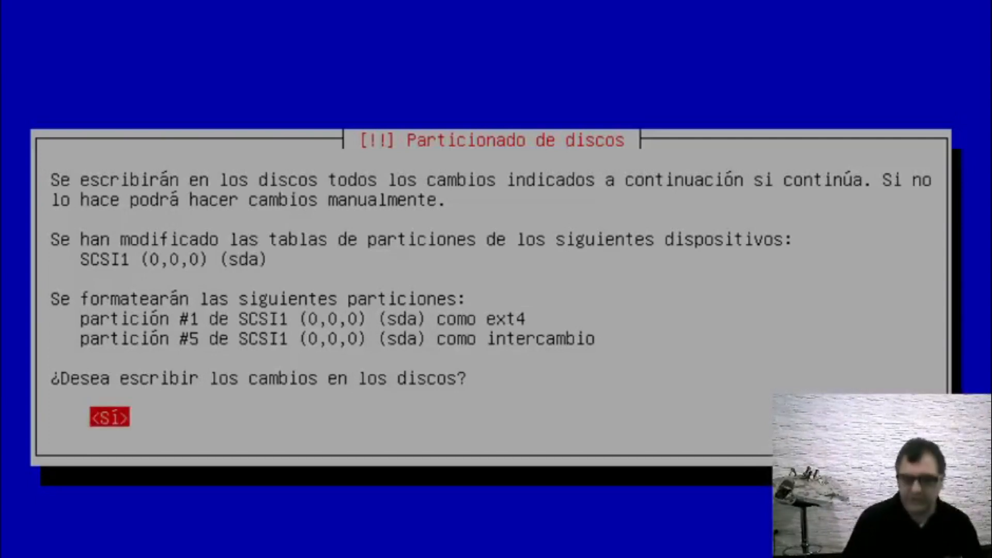
{"action": "key", "text": "Return"}
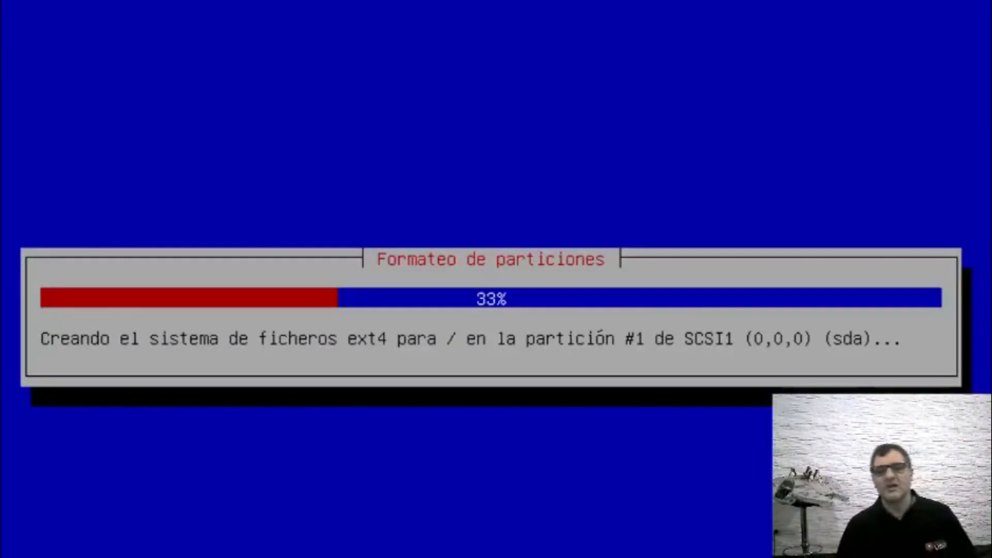
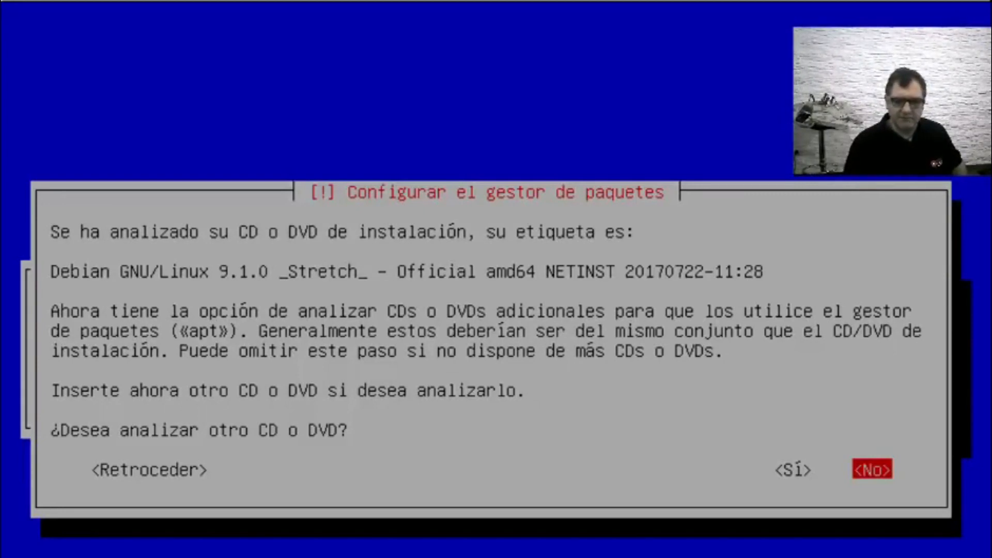
Decline scanning another CD or DVD and choose mirrors.dcarsat.com.ar in Argentina as the Debian mirror.
{"action": "key", "text": "Return"}
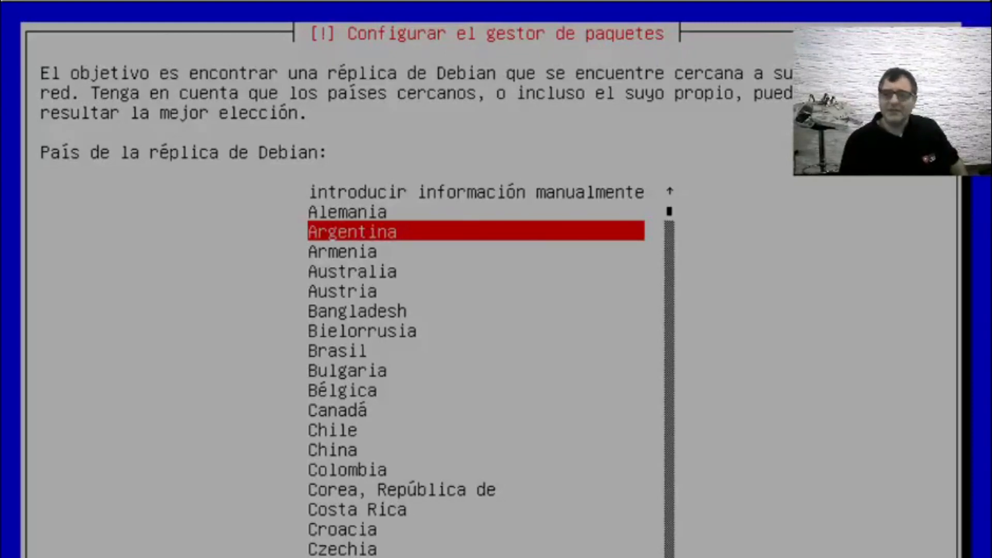
{"action": "key", "text": "Return"}
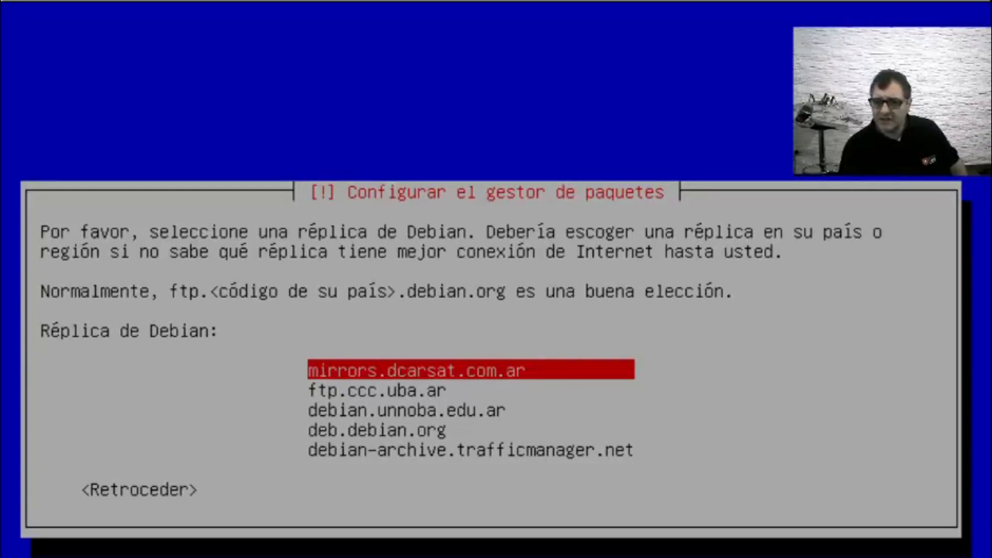
{"action": "key", "text": "Return"}
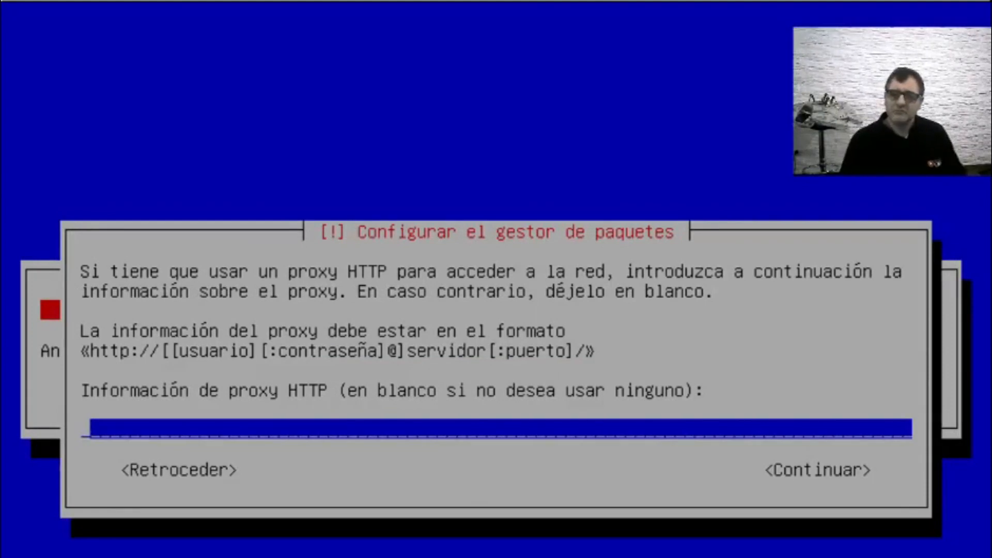
Leave the HTTP proxy blank and continue through the package manager configuration.
{"action": "key", "text": "Tab"}
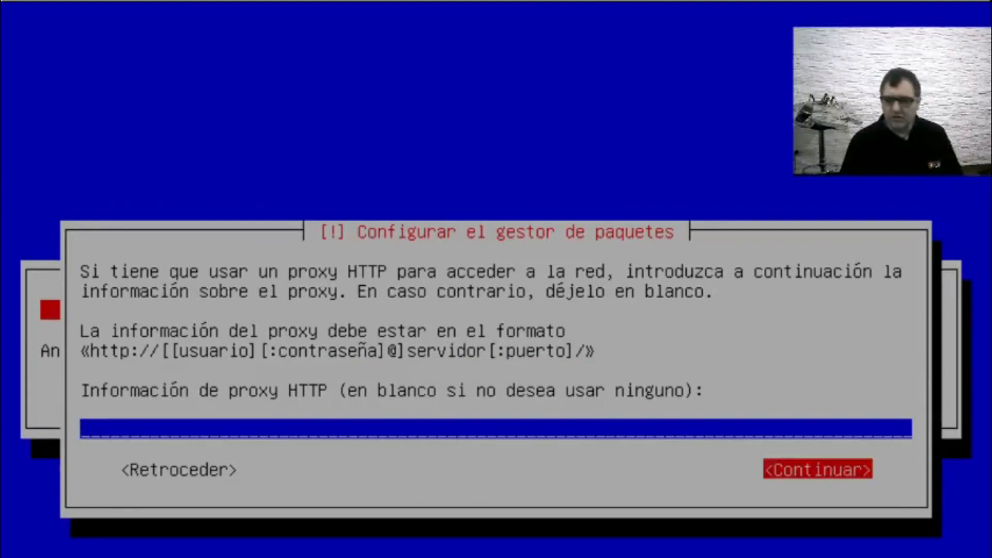
{"action": "key", "text": "Return"}
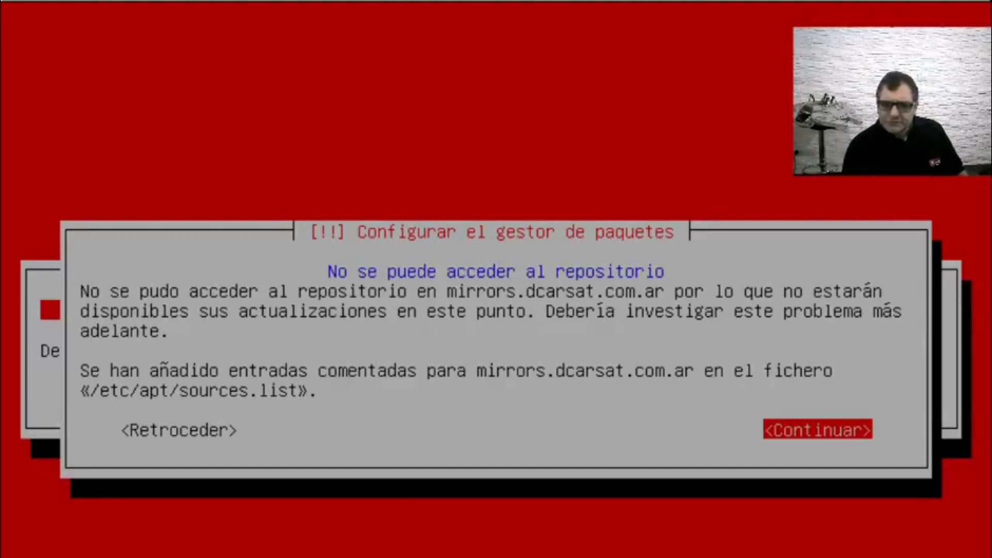
{"action": "key", "text": "Return"}
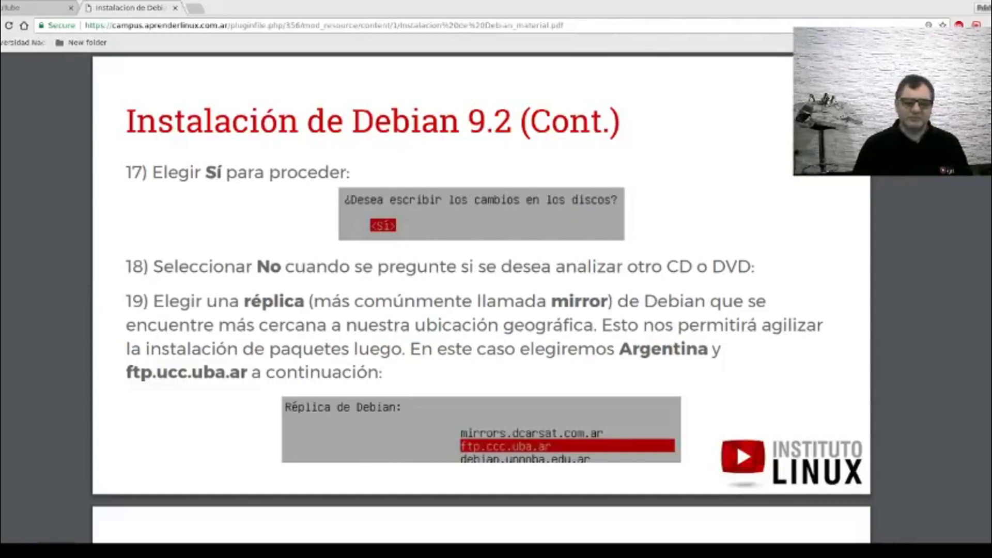
Read steps 18 to 22 of the PDF installation guide on the mirror, proxy, package survey and component selection.
{"action": "scroll", "coordinate": [523, 323], "scroll_direction": "down", "scroll_amount": 3}
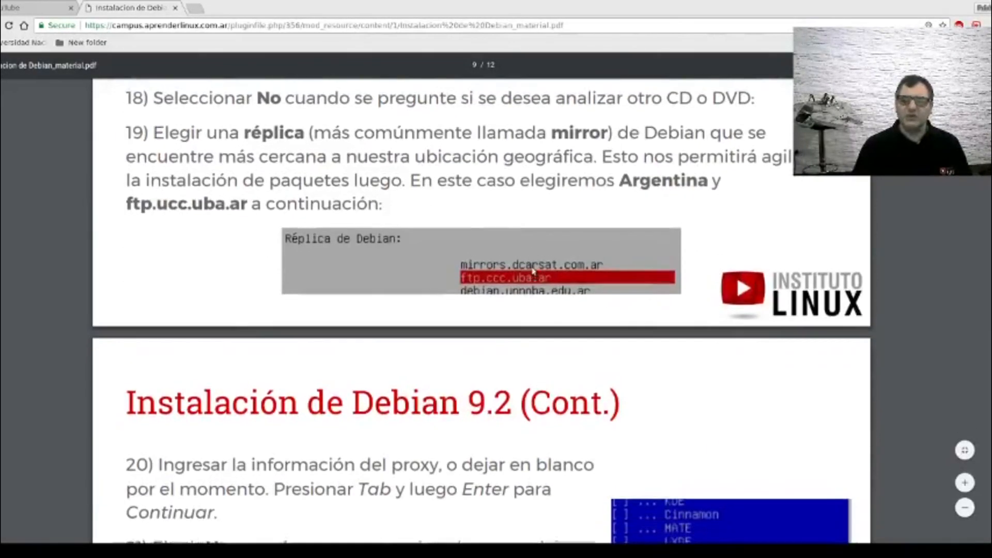
{"action": "scroll", "coordinate": [533, 268], "scroll_direction": "up", "scroll_amount": 2}
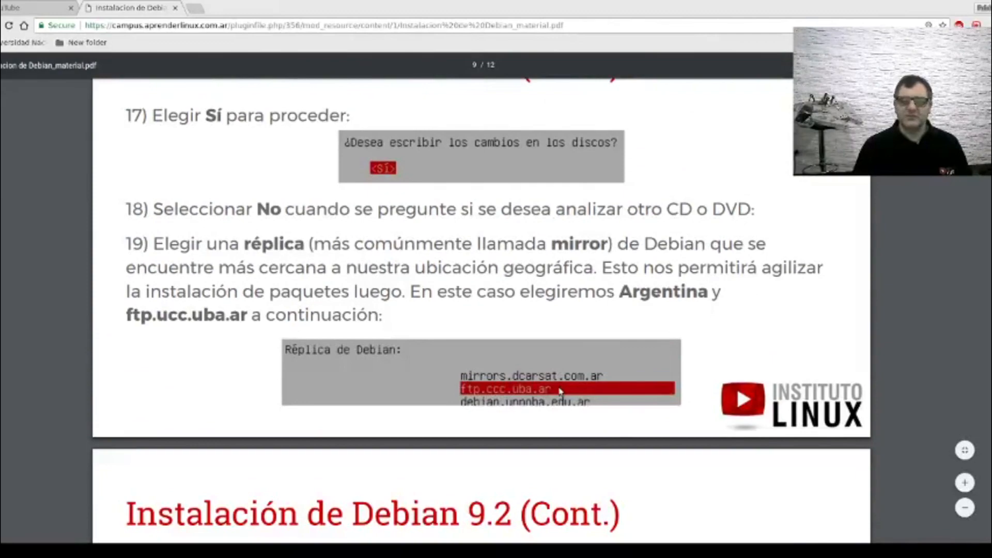
{"action": "scroll", "coordinate": [560, 391], "scroll_direction": "down", "scroll_amount": 4}
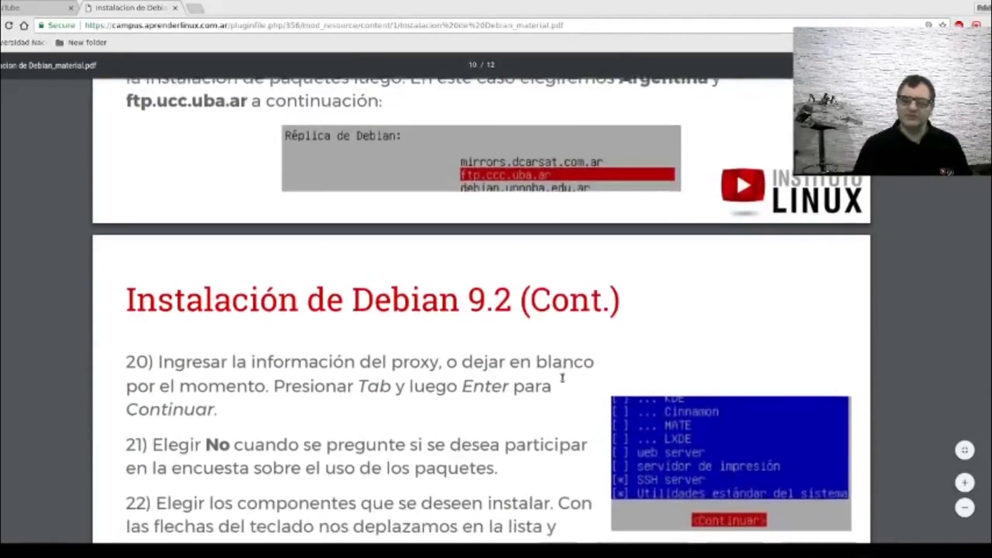
{"action": "scroll", "coordinate": [558, 379], "scroll_direction": "down", "scroll_amount": 2}
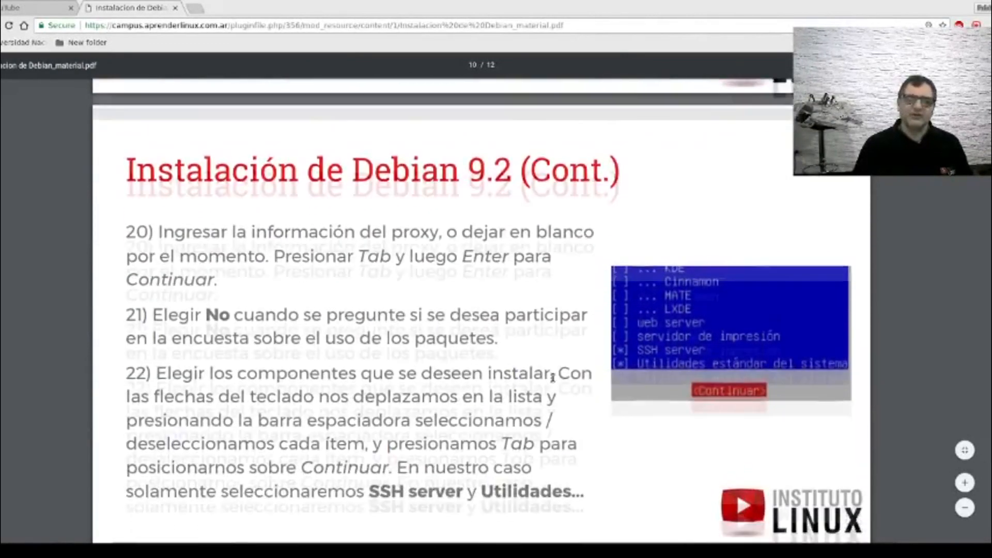
{"action": "scroll", "coordinate": [551, 362], "scroll_direction": "down", "scroll_amount": 1}
{"action": "left_click_drag", "start_coordinate": [144, 199], "coordinate": [265, 229]}
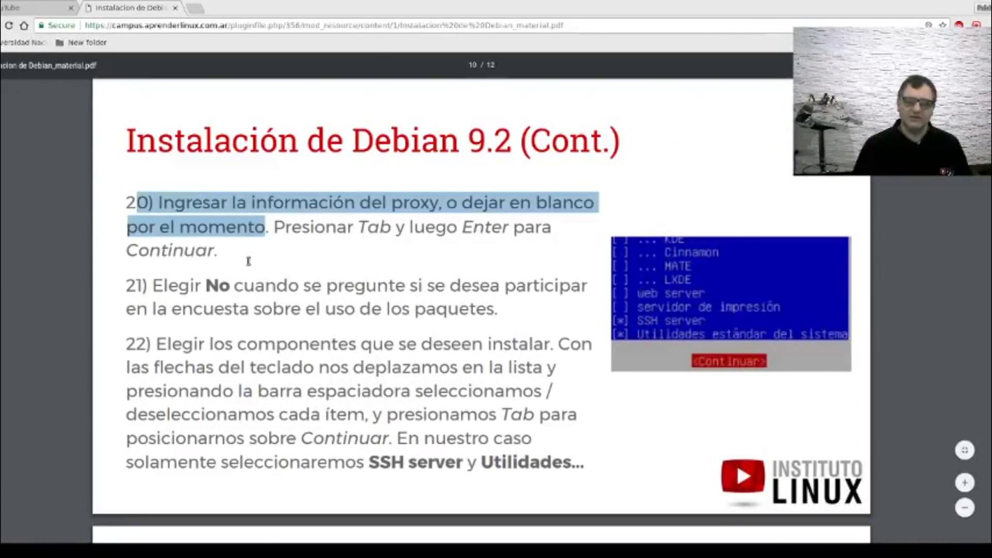
{"action": "left_click", "coordinate": [249, 261]}
{"action": "scroll", "coordinate": [272, 318], "scroll_direction": "down", "scroll_amount": 1}
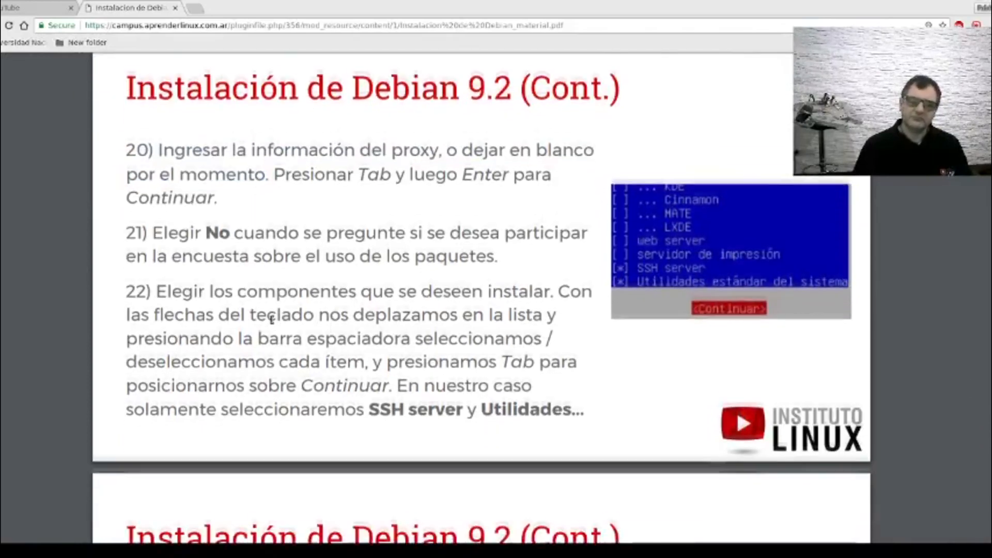
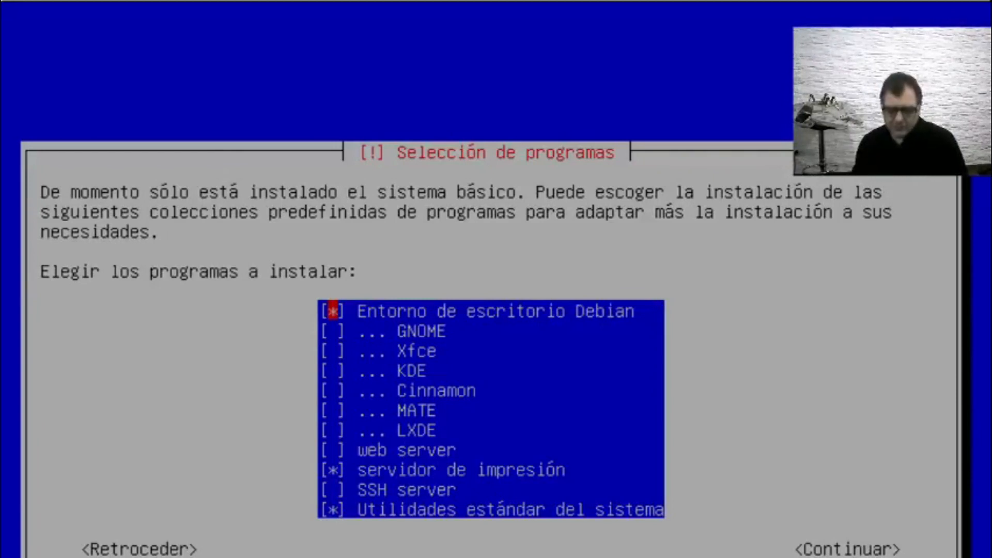
Deselect the Debian desktop environment and the print server, and select SSH server among the programs to install.
{"action": "key", "text": "space"}
{"action": "key", "text": "Down"}
{"action": "key", "text": "Down"}
{"action": "key", "text": "Down"}
{"action": "key", "text": "Down"}
{"action": "key", "text": "Down"}
{"action": "key", "text": "Down"}
{"action": "key", "text": "Down"}
{"action": "key", "text": "Down"}
{"action": "key", "text": "space"}
{"action": "key", "text": "Down"}
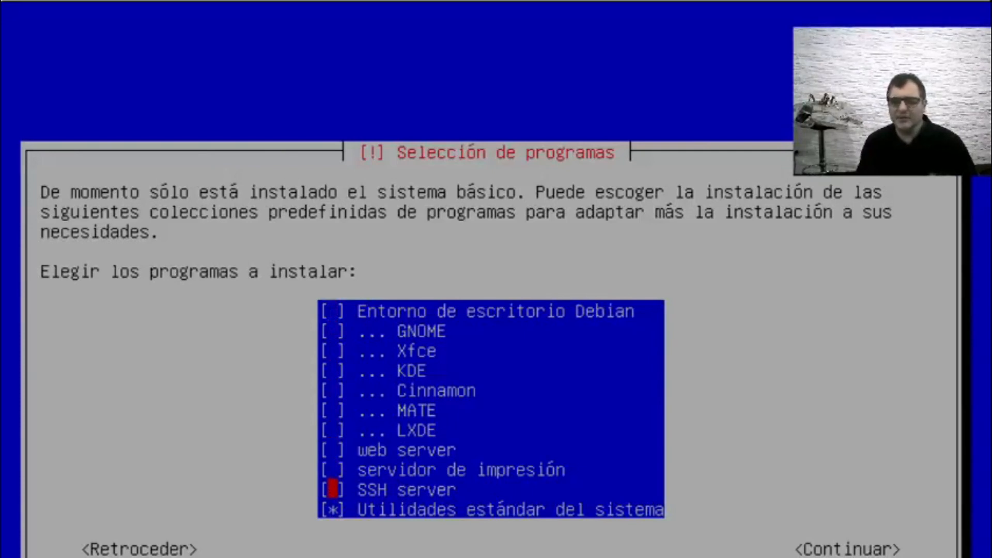
{"action": "key", "text": "space"}
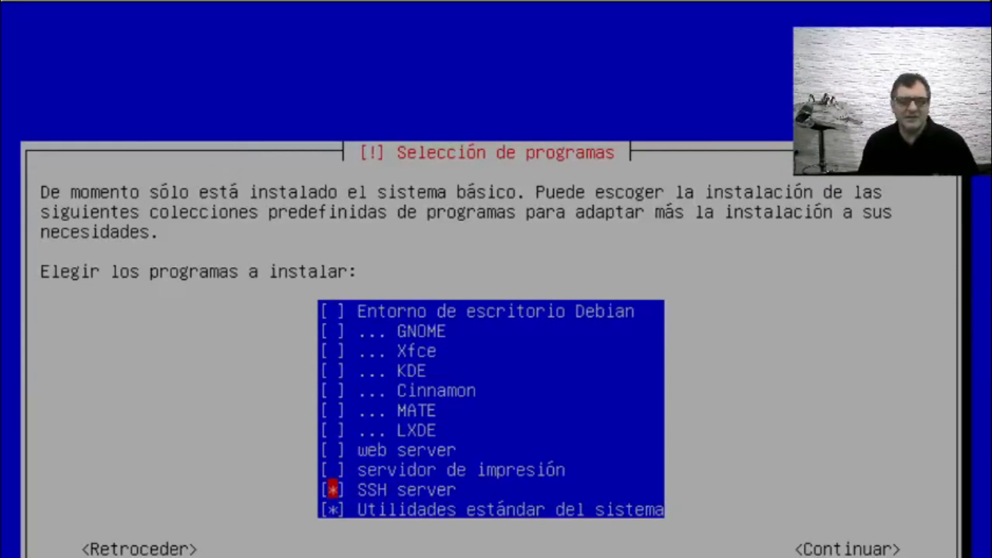
Look over the desktop environment options from GNOME to LXDE in the program selection.
{"action": "key", "text": "Up"}
{"action": "key", "text": "Up"}
{"action": "key", "text": "Up"}
{"action": "key", "text": "Up"}
{"action": "key", "text": "Up"}
{"action": "key", "text": "Up"}
{"action": "key", "text": "Up"}
{"action": "key", "text": "Up"}
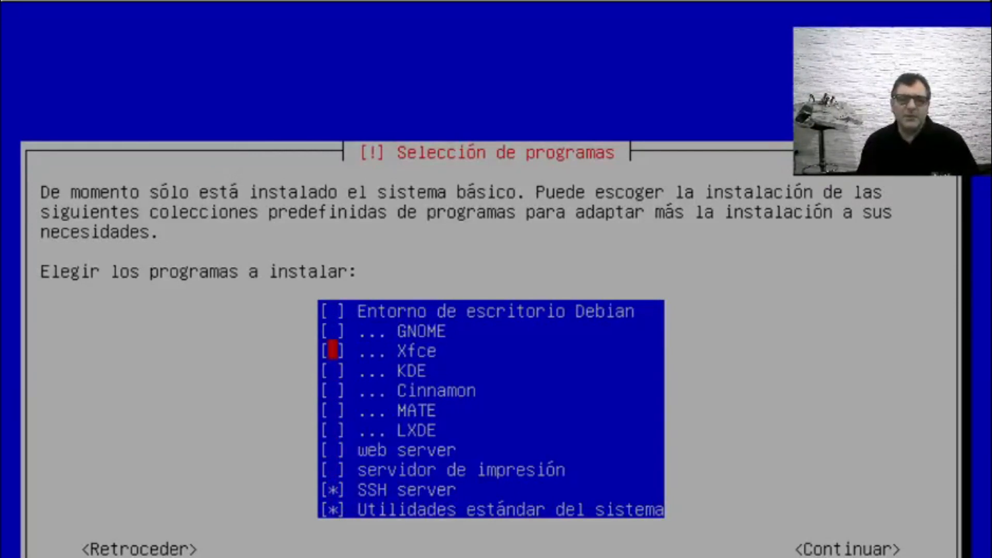
{"action": "key", "text": "Down"}
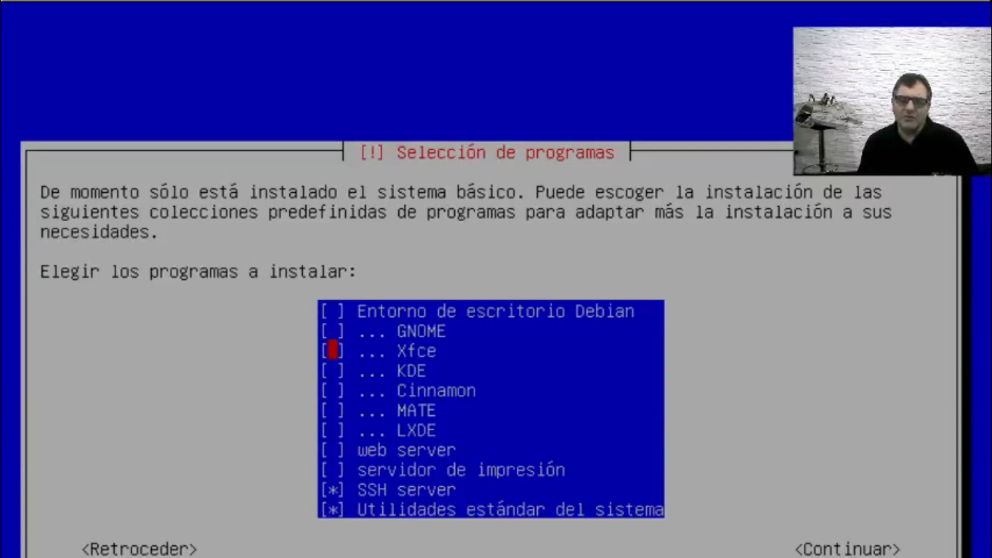
{"action": "key", "text": "Down"}
{"action": "key", "text": "Down"}
{"action": "key", "text": "Down"}
{"action": "key", "text": "Down"}
{"action": "key", "text": "Up"}
{"action": "key", "text": "Up"}
{"action": "key", "text": "Up"}
{"action": "key", "text": "Up"}
{"action": "key", "text": "Up"}
Mark GNOME, Xfce, KDE, Cinnamon, MATE, LXDE and web server for installation.
{"action": "key", "text": "space"}
{"action": "key", "text": "Down"}
{"action": "key", "text": "space"}
{"action": "key", "text": "Down"}
{"action": "key", "text": "space"}
{"action": "key", "text": "Down"}
{"action": "key", "text": "space"}
{"action": "key", "text": "Down"}
{"action": "key", "text": "space"}
{"action": "key", "text": "Down"}
{"action": "key", "text": "space"}
{"action": "key", "text": "Down"}
{"action": "key", "text": "space"}
{"action": "key", "text": "Down"}
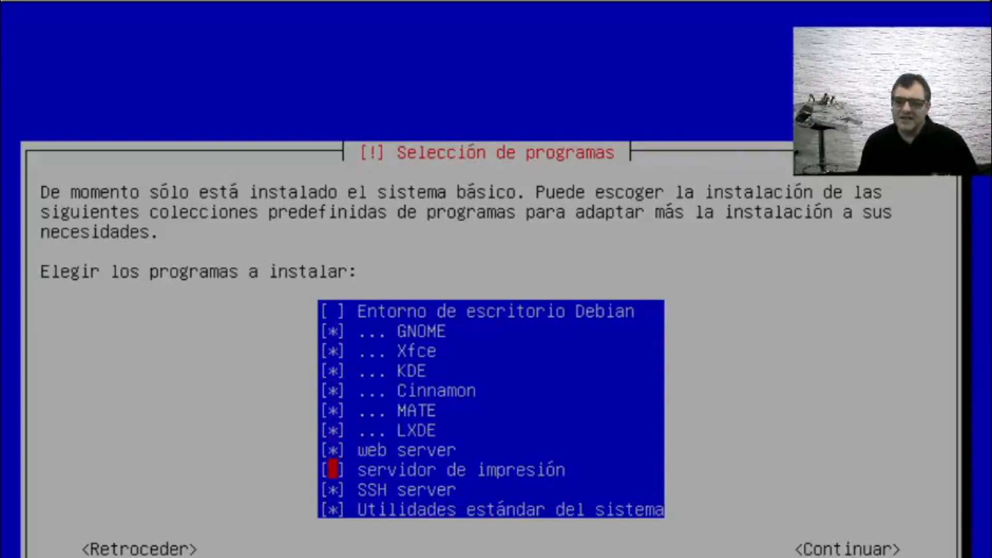
Unmark web server and all the desktop environments from GNOME to LXDE.
{"action": "key", "text": "Up"}
{"action": "key", "text": "space"}
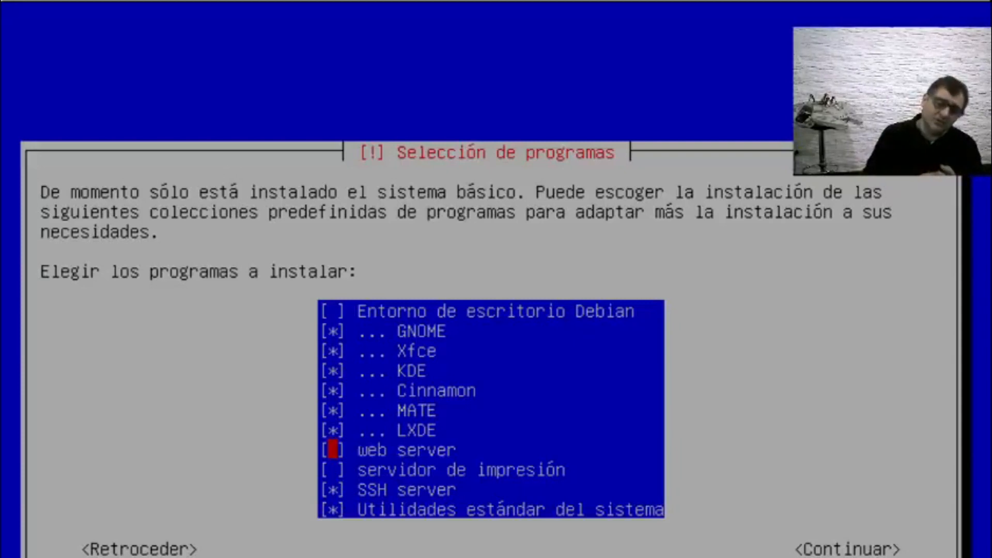
{"action": "key", "text": "Up"}
{"action": "key", "text": "Up"}
{"action": "key", "text": "Up"}
{"action": "key", "text": "Up"}
{"action": "key", "text": "Up"}
{"action": "key", "text": "Up"}
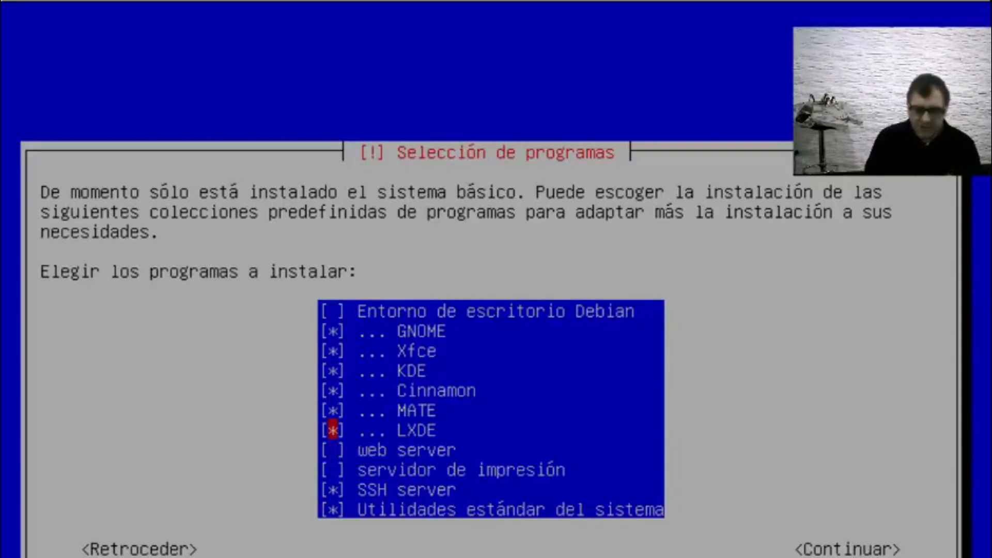
{"action": "key", "text": "space"}
{"action": "key", "text": "Down"}
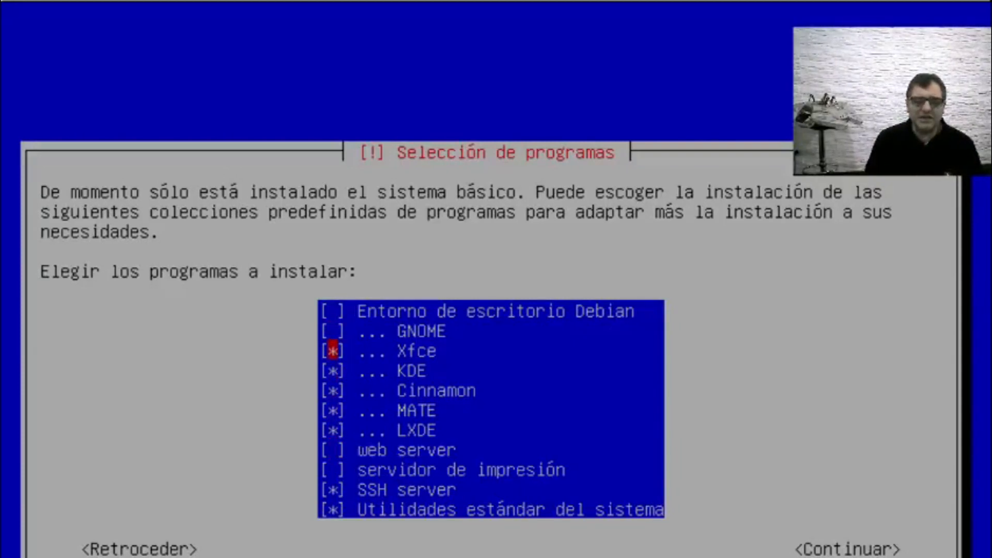
{"action": "key", "text": "space"}
{"action": "key", "text": "Down"}
{"action": "key", "text": "space"}
{"action": "key", "text": "Down"}
{"action": "key", "text": "space"}
{"action": "key", "text": "Down"}
{"action": "key", "text": "space"}
{"action": "key", "text": "Down"}
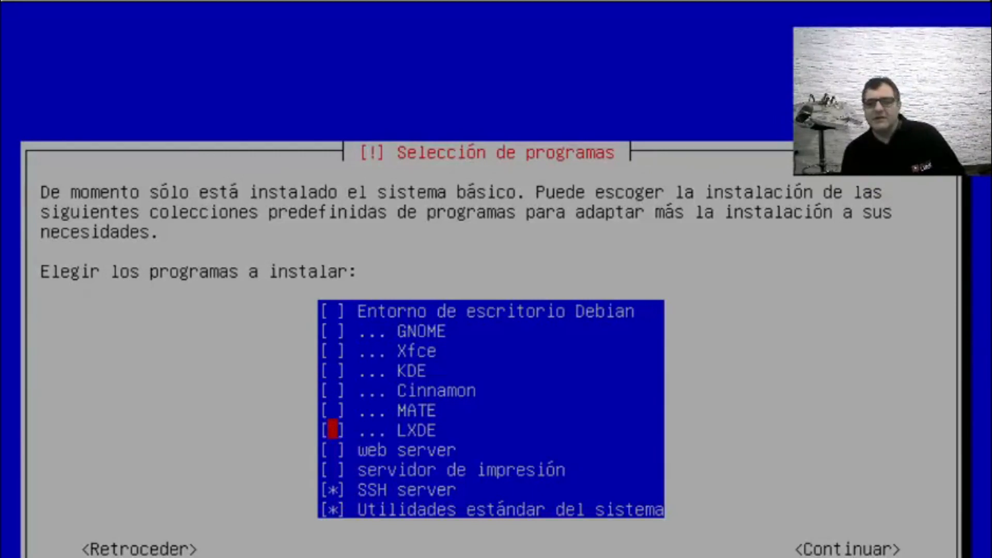
Continue the installation with only SSH server and the standard system utilities selected.
{"action": "key", "text": "Down"}
{"action": "key", "text": "Down"}
{"action": "key", "text": "Down"}
{"action": "key", "text": "Down"}
{"action": "key", "text": "Up"}
{"action": "key", "text": "Down"}
{"action": "key", "text": "Up"}
{"action": "key", "text": "Down"}
{"action": "key", "text": "Up"}
{"action": "key", "text": "Down"}
{"action": "key", "text": "Up"}
{"action": "key", "text": "Down"}
{"action": "key", "text": "Up"}
{"action": "key", "text": "Down"}
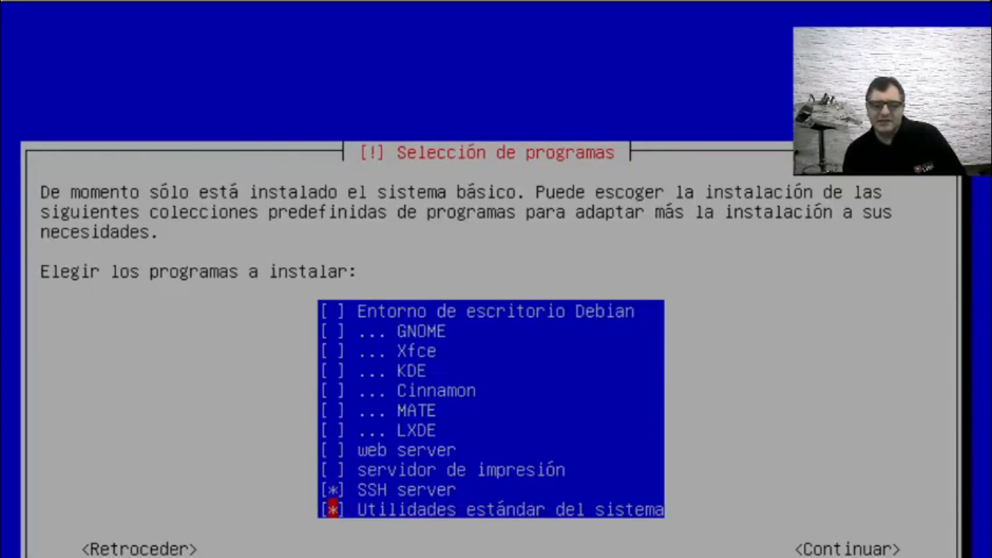
{"action": "key", "text": "Tab"}
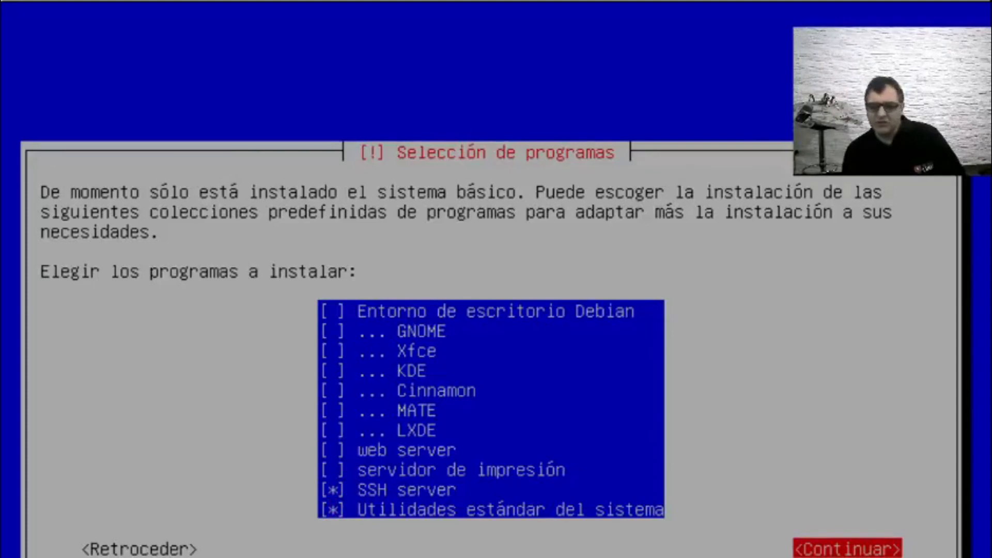
{"action": "key", "text": "Return"}
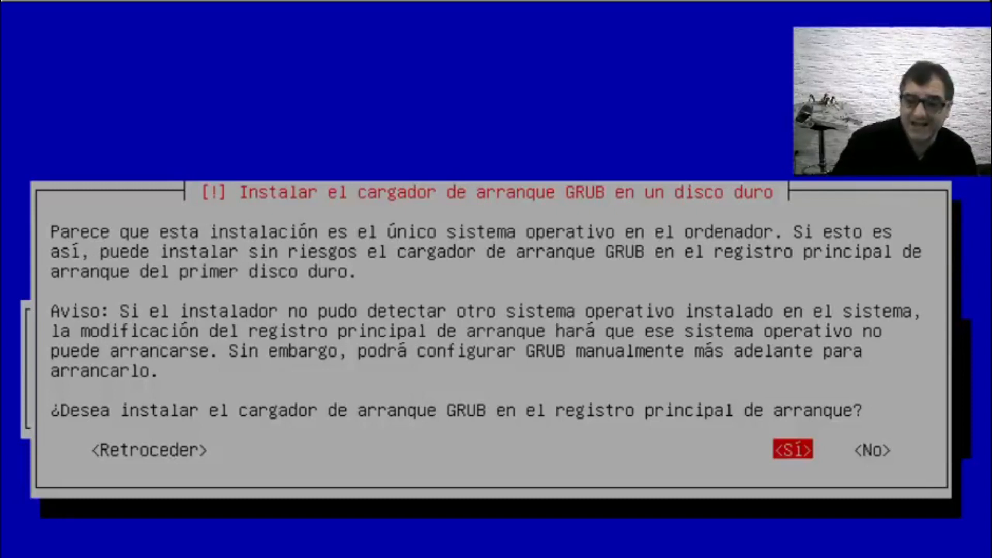
Install the GRUB boot loader in the master boot record of the /dev/sda disk.
{"action": "key", "text": "Return"}
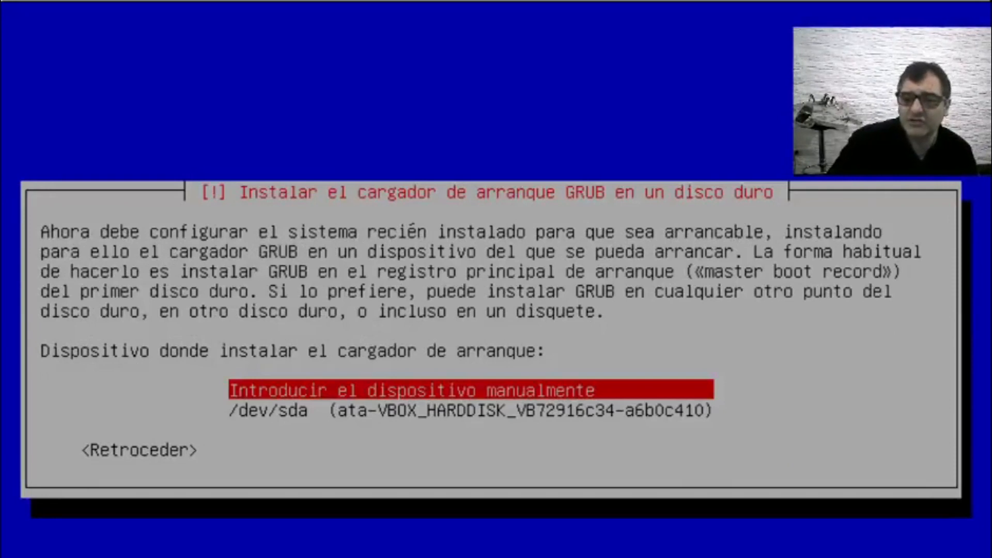
{"action": "key", "text": "Down"}
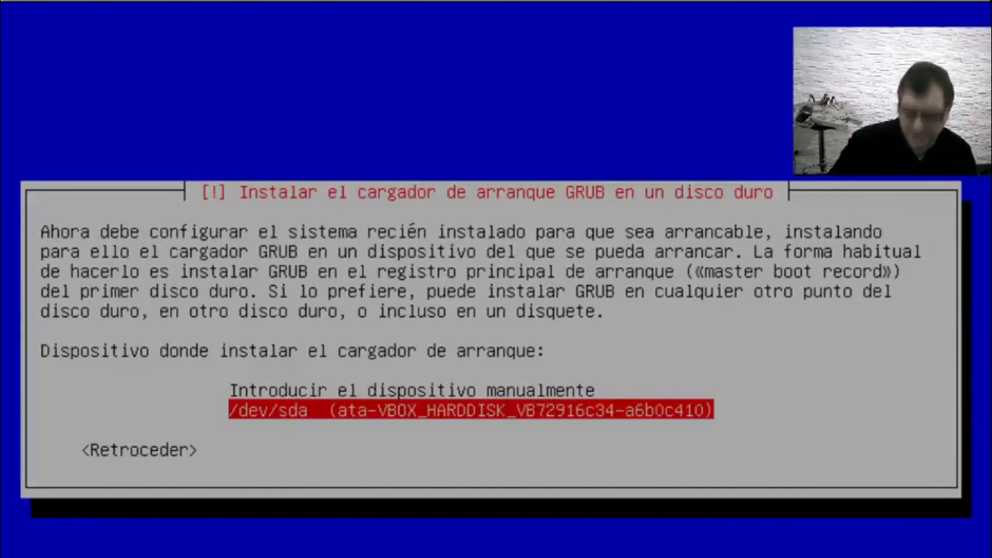
{"action": "key", "text": "Return"}
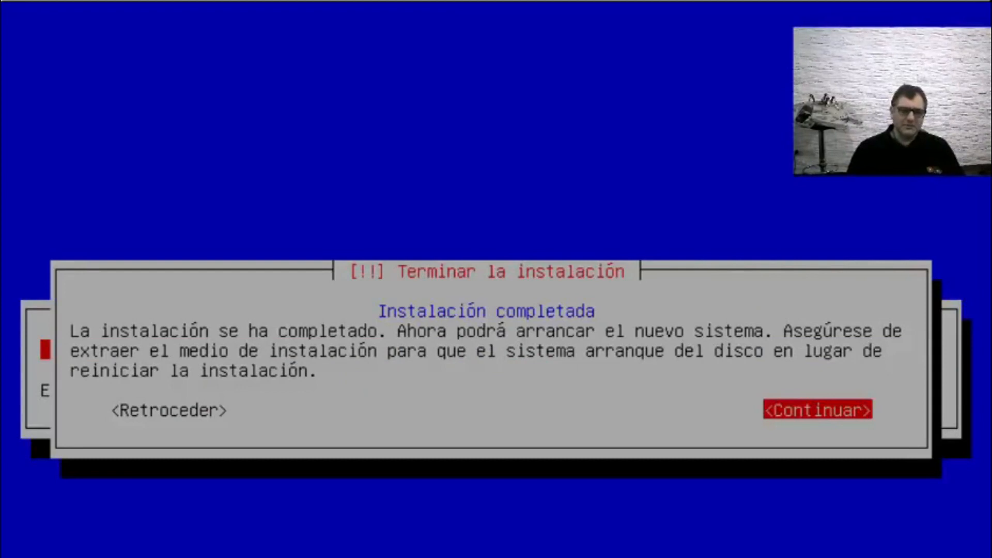
Finish the installation and boot the Debian GNU/Linux entry from GRUB.
{"action": "key", "text": "Return"}
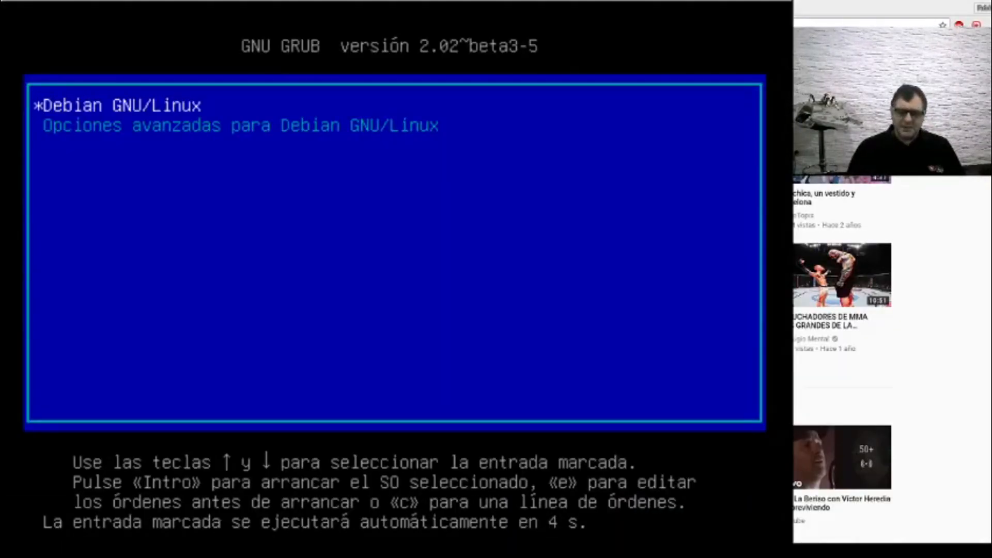
{"action": "key", "text": "Return"}
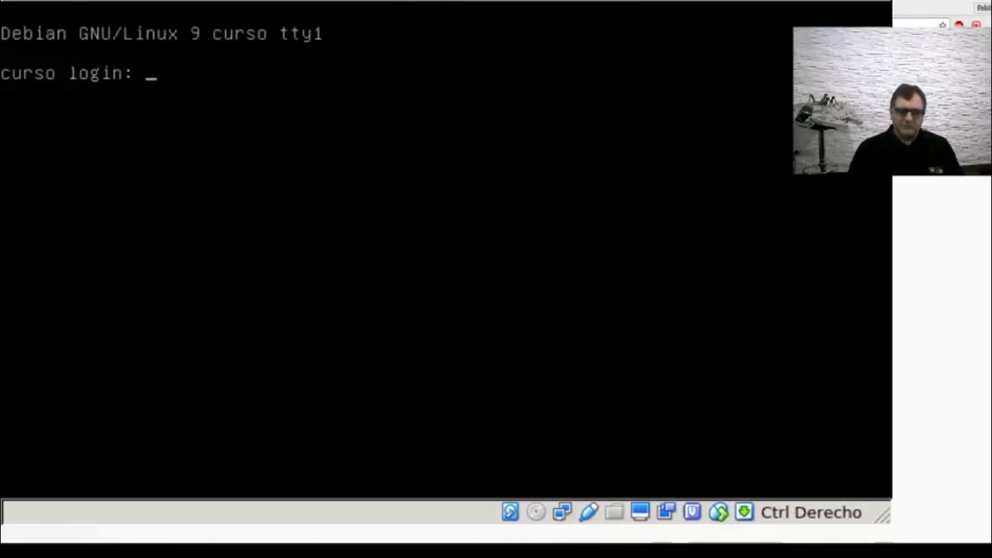
Log in to the console as root with the root password, and end the session with exit.
{"action": "type", "text": "root"}
{"action": "key", "text": "Return"}
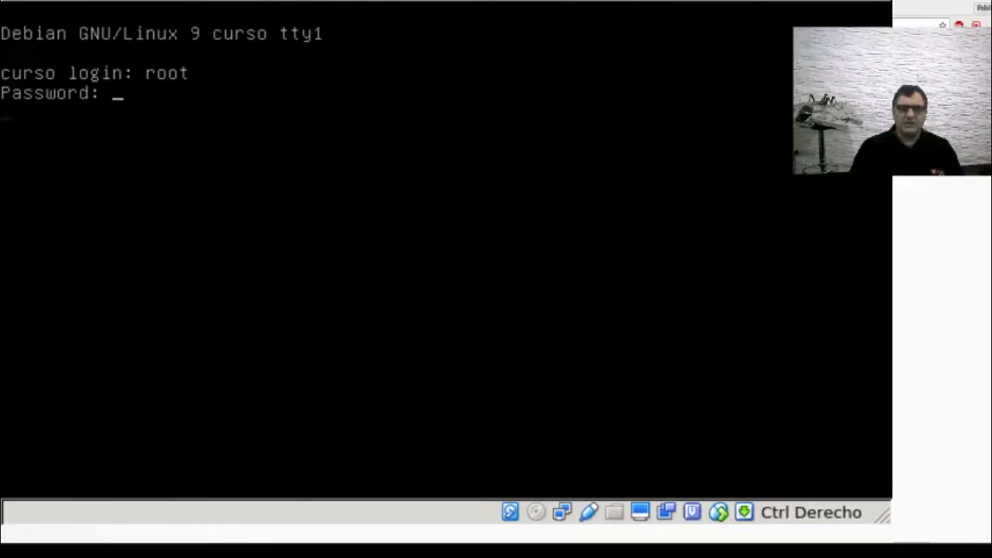
{"action": "key", "text": "Return"}
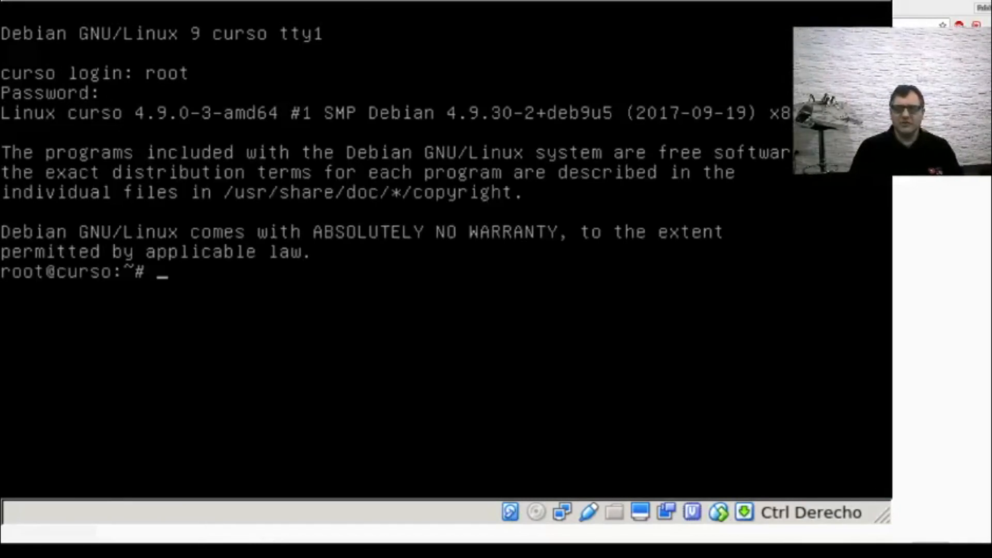
{"action": "type", "text": "exit"}
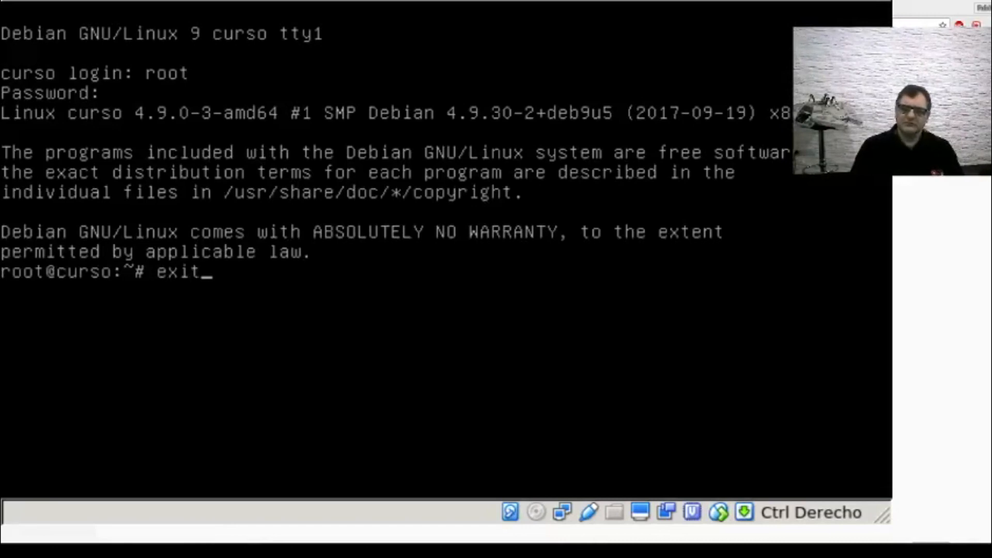
{"action": "key", "text": "Return"}
Log in to the console as alumno with the account password, and end the session with exit.
{"action": "type", "text": "alumno"}
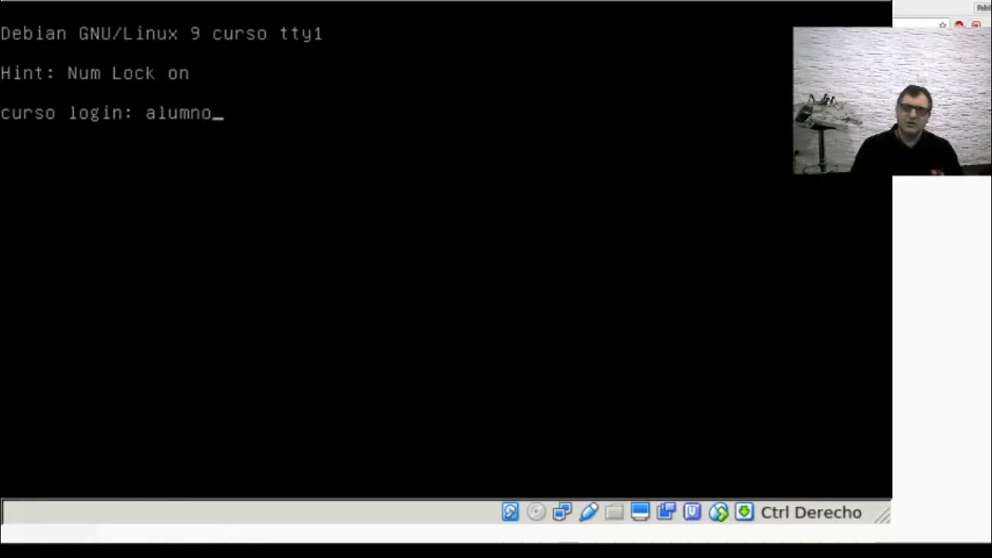
{"action": "key", "text": "Return"}
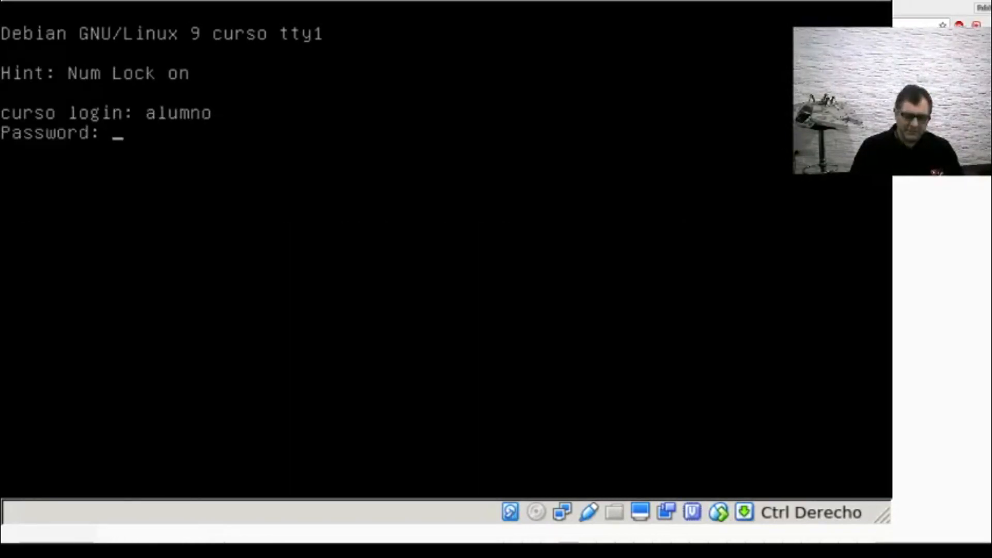
{"action": "key", "text": "Return"}
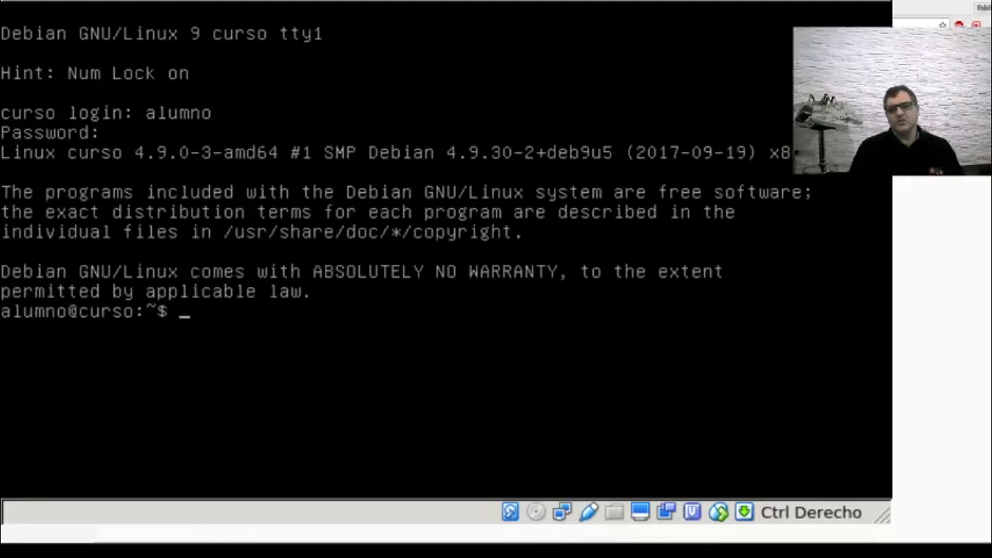
{"action": "type", "text": "exit"}
{"action": "key", "text": "Return"}
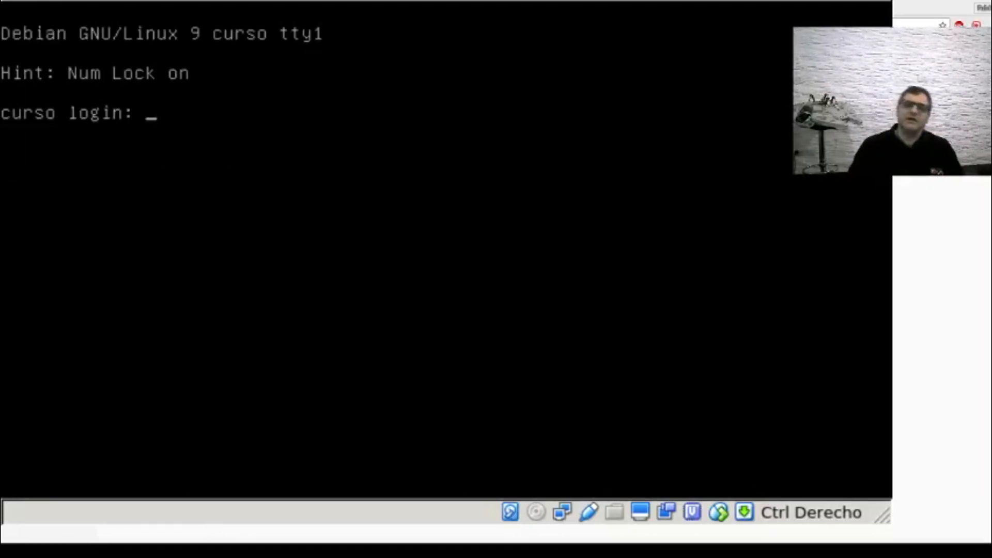